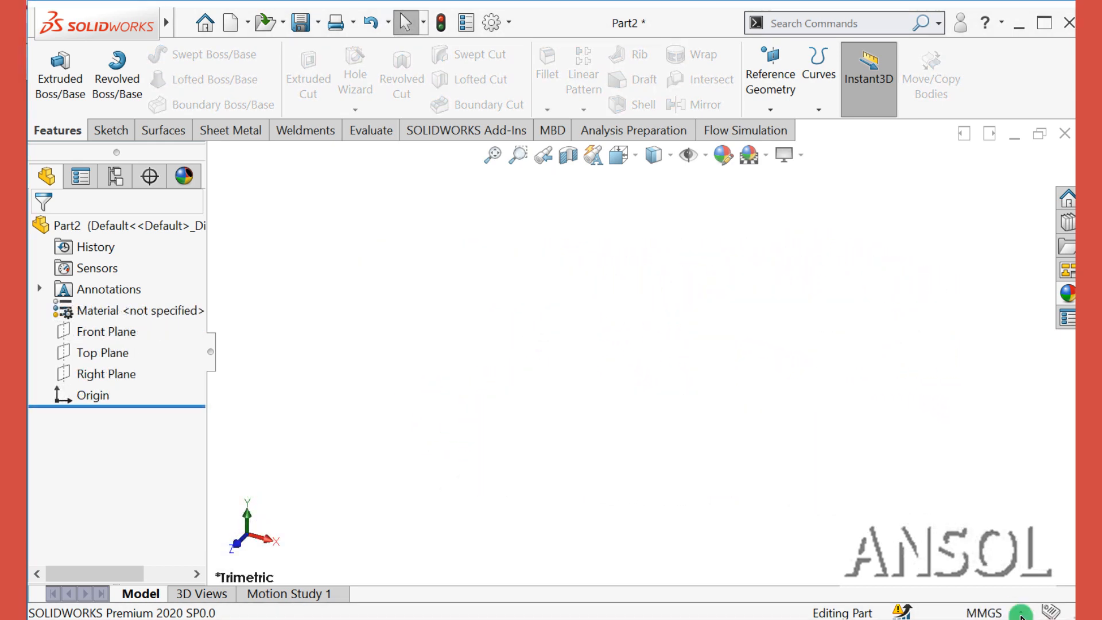
- Set the document units to IPS (inch, pound, second) and start a 3D sketch
{"action": "left_click", "coordinate": [1015, 612]}
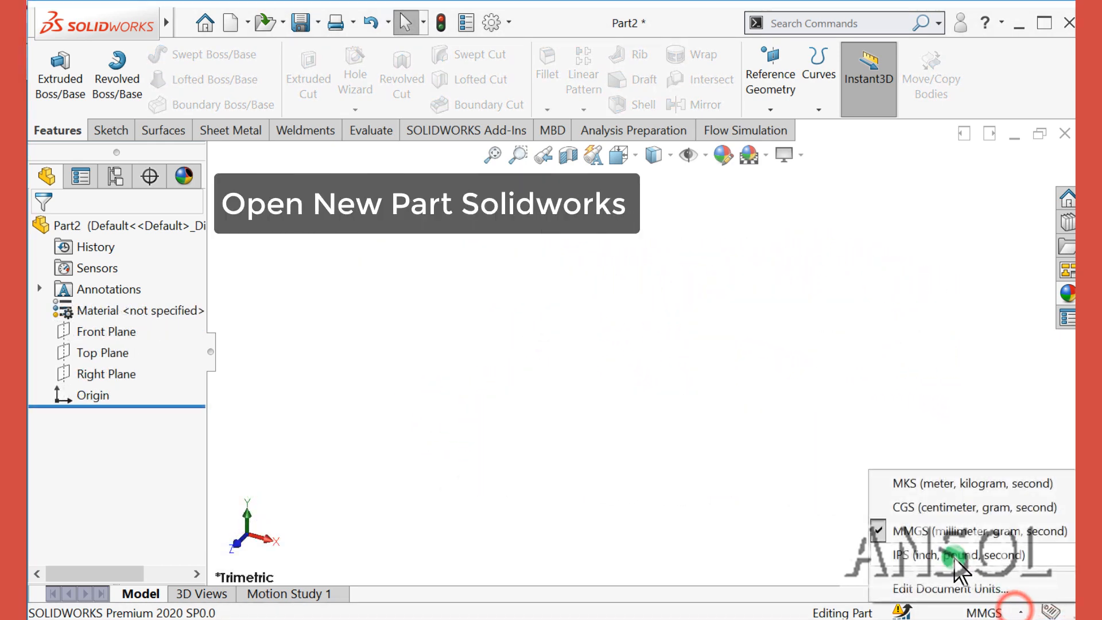
{"action": "left_click", "coordinate": [941, 554]}
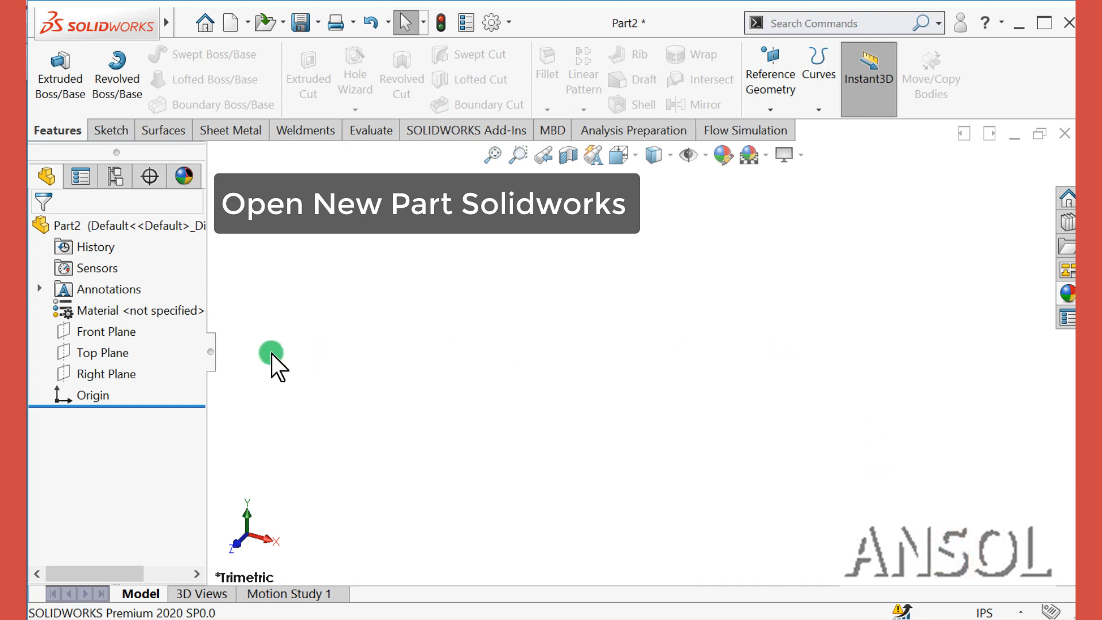
{"action": "left_click", "coordinate": [115, 130]}
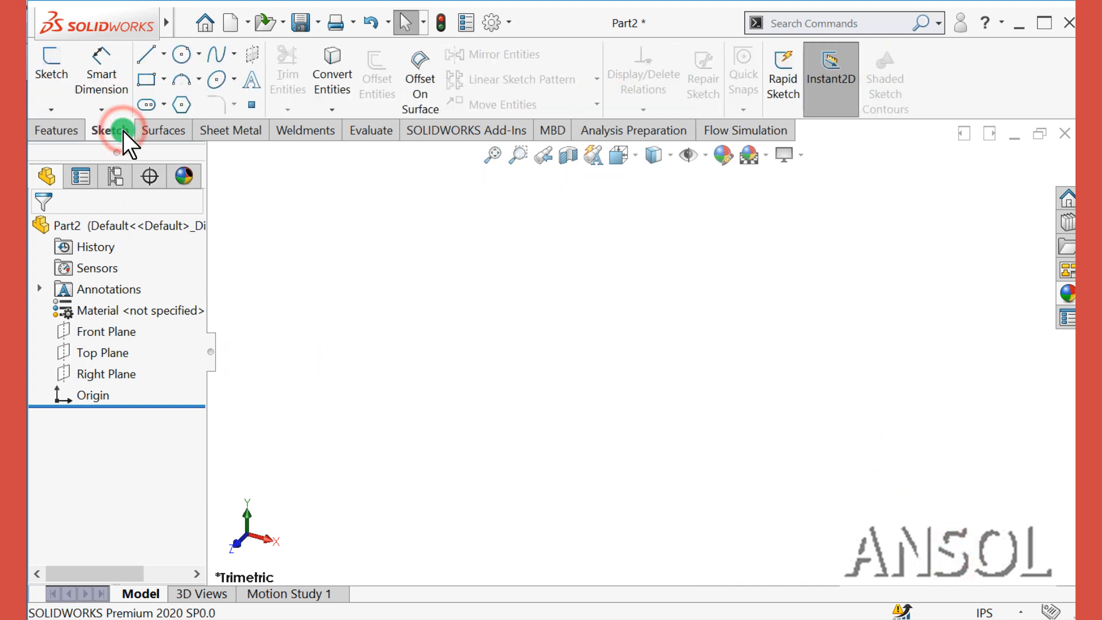
{"action": "left_click", "coordinate": [51, 109]}
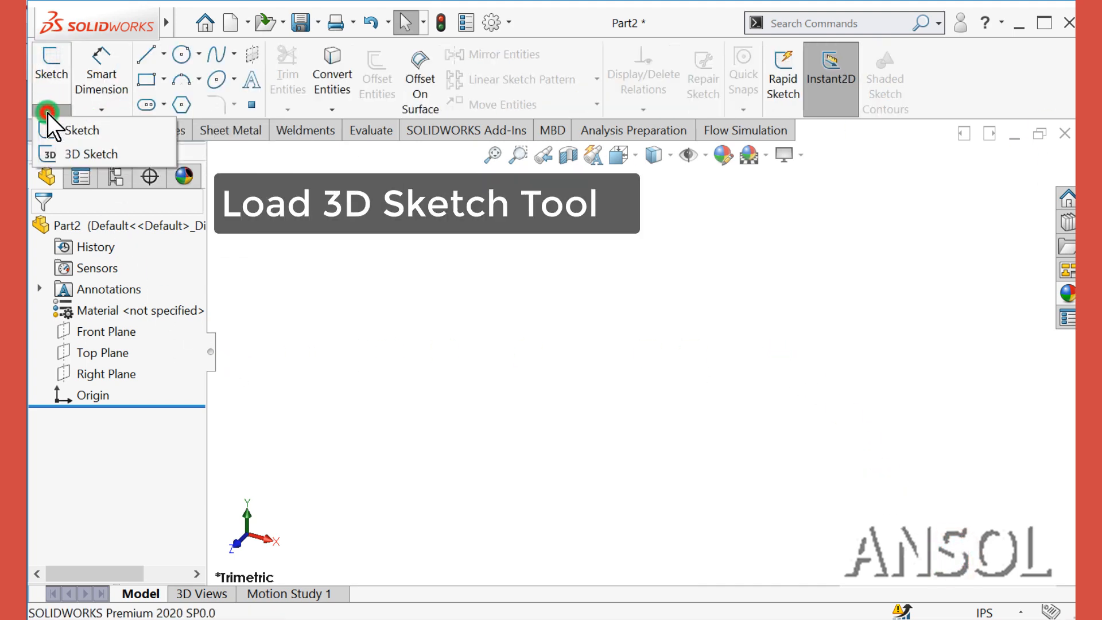
{"action": "left_click", "coordinate": [75, 154]}
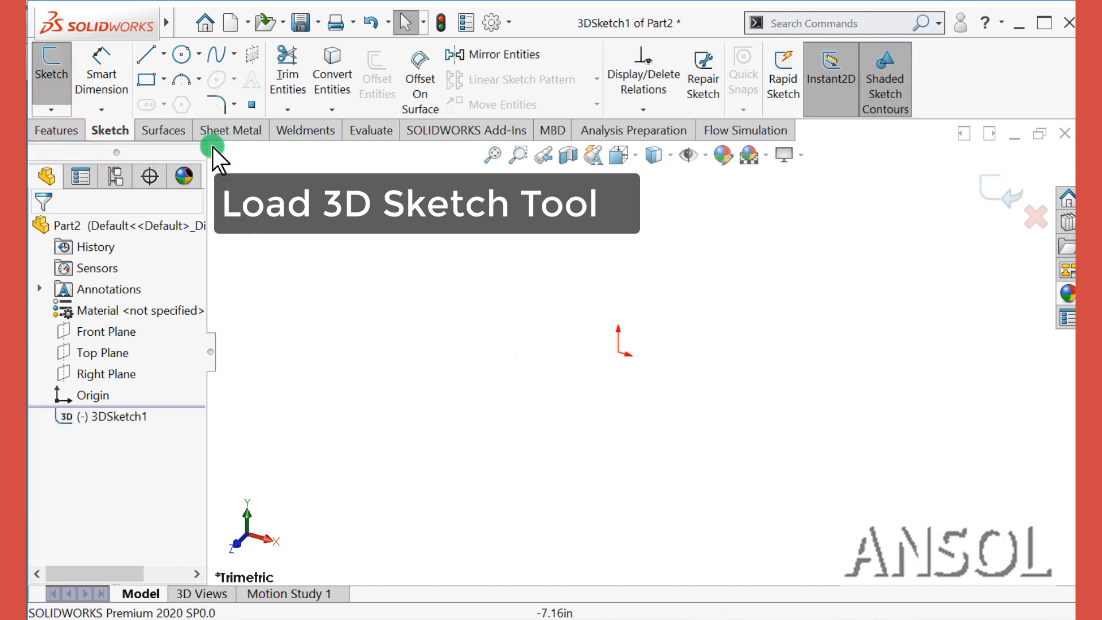
- Sketch a line about 2.5 in long from the origin along Z, then a connected line along X, both in the ZX plane
{"action": "left_click", "coordinate": [147, 56]}
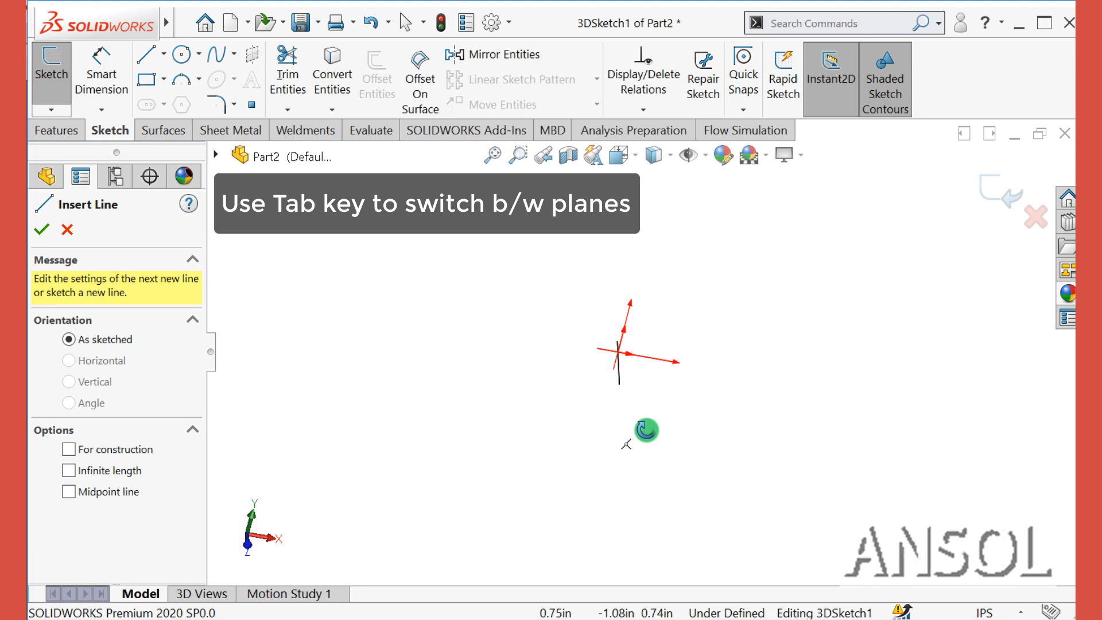
{"action": "left_click", "coordinate": [617, 356]}
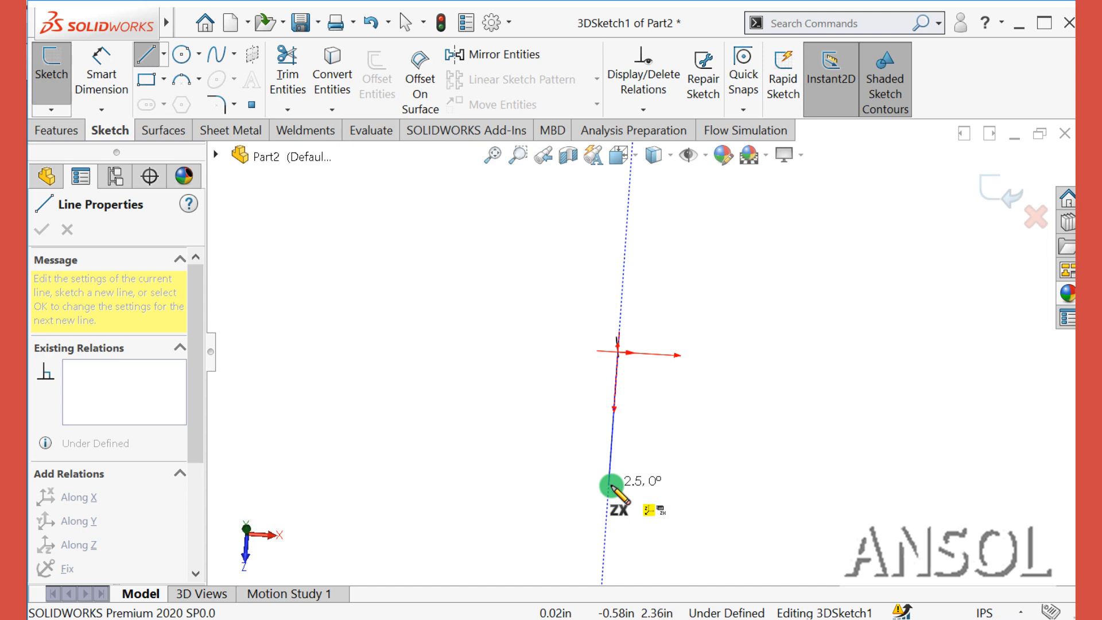
{"action": "left_click", "coordinate": [611, 485]}
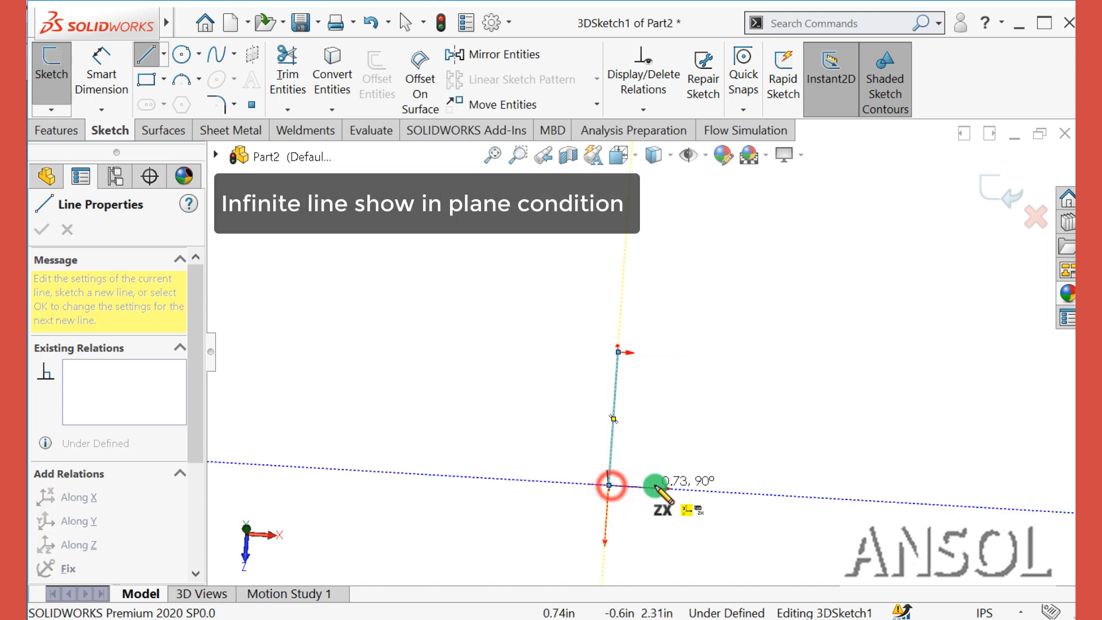
{"action": "left_click", "coordinate": [736, 493]}
{"action": "key", "text": "Escape"}
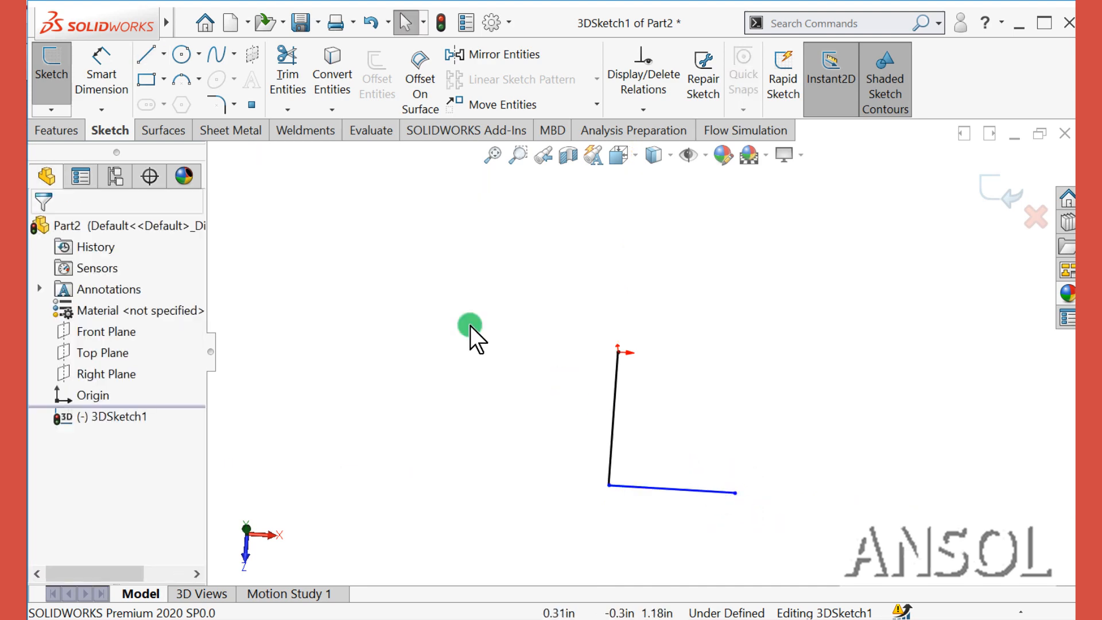
- Dimension the line starting at the origin to 5 in
{"action": "left_click", "coordinate": [102, 63]}
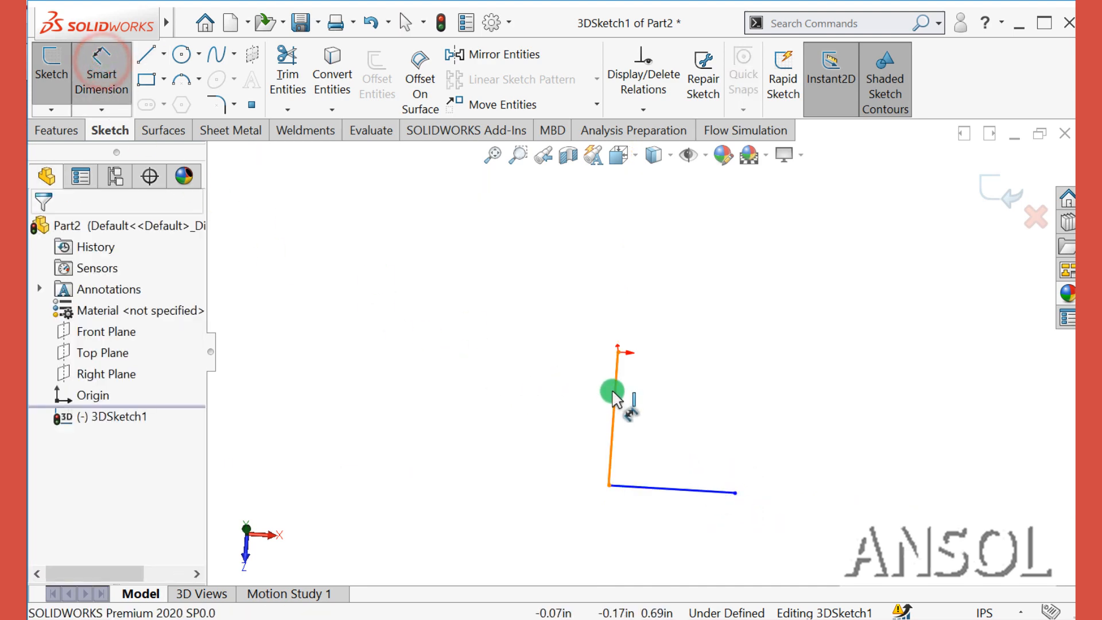
{"action": "left_click", "coordinate": [612, 391]}
{"action": "left_click", "coordinate": [572, 392]}
{"action": "type", "text": "5"}
{"action": "key", "text": "Return"}
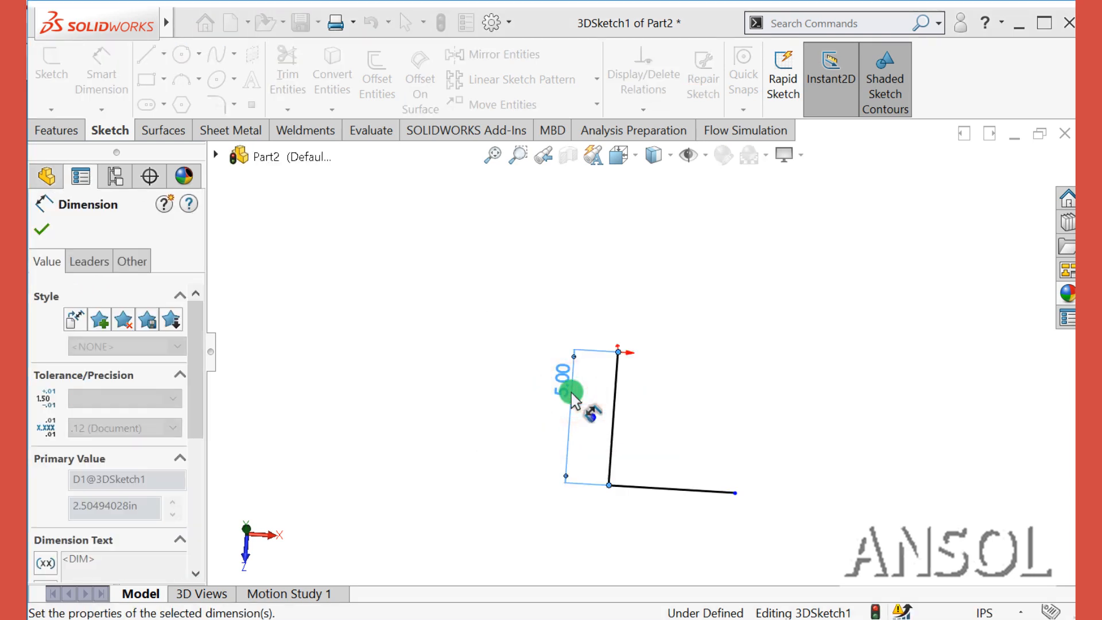
{"action": "left_click", "coordinate": [44, 230]}
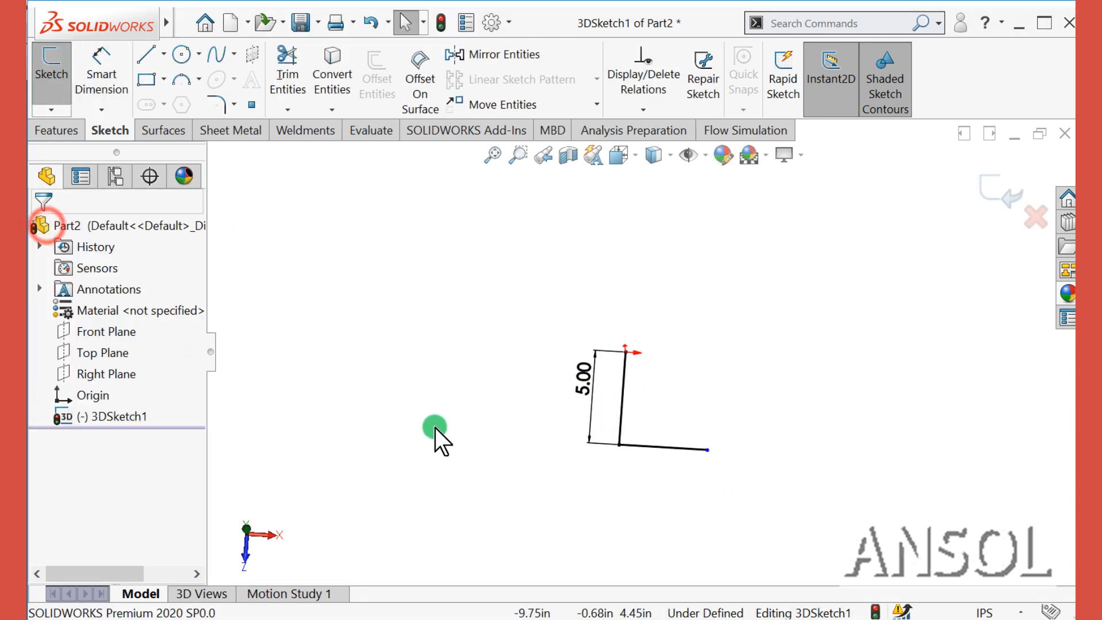
- From the X line's free end, sketch a line about 5.95 in down along Y and one about 3.93 in back along X
{"action": "middle_click_drag", "start_coordinate": [479, 468], "coordinate": [482, 329]}
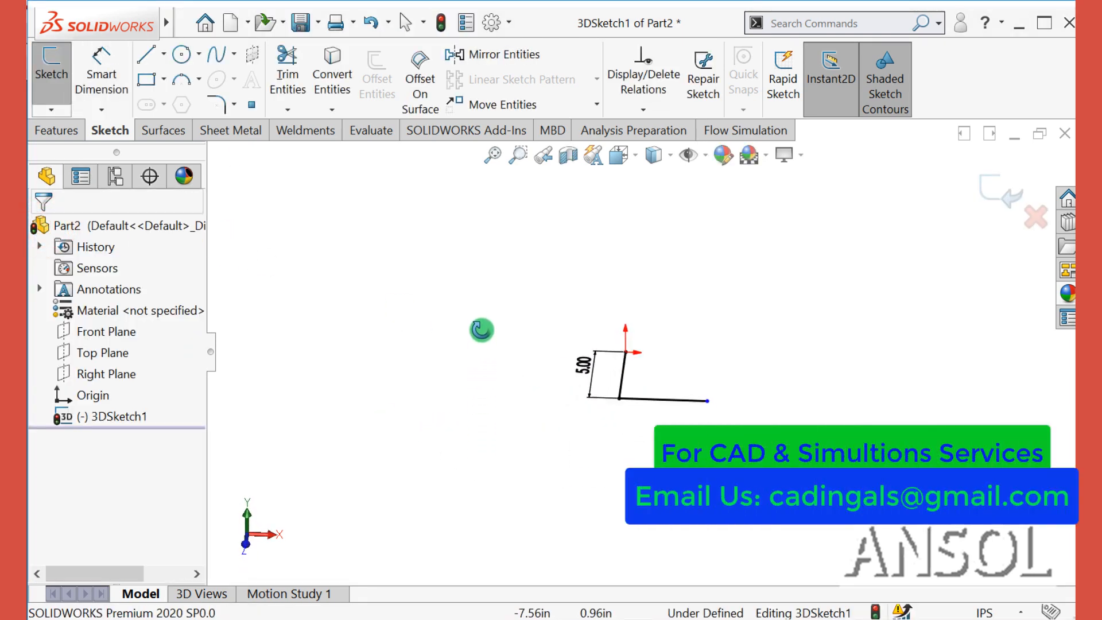
{"action": "scroll", "coordinate": [560, 465], "scroll_direction": "up", "scroll_amount": 3}
{"action": "left_click", "coordinate": [139, 58]}
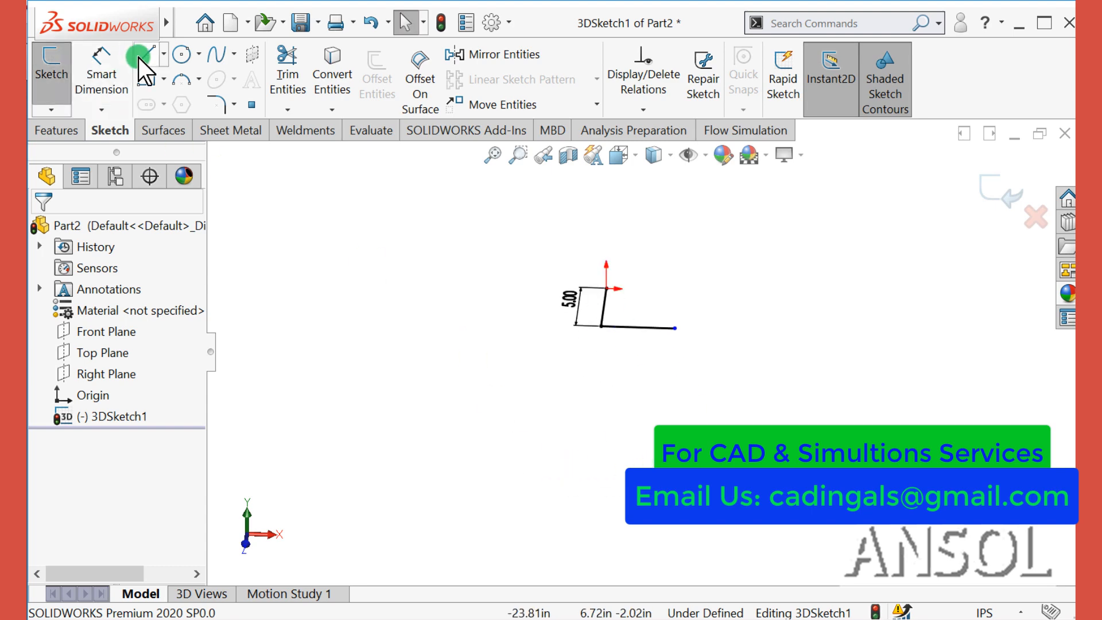
{"action": "middle_click_drag", "start_coordinate": [511, 459], "coordinate": [514, 310]}
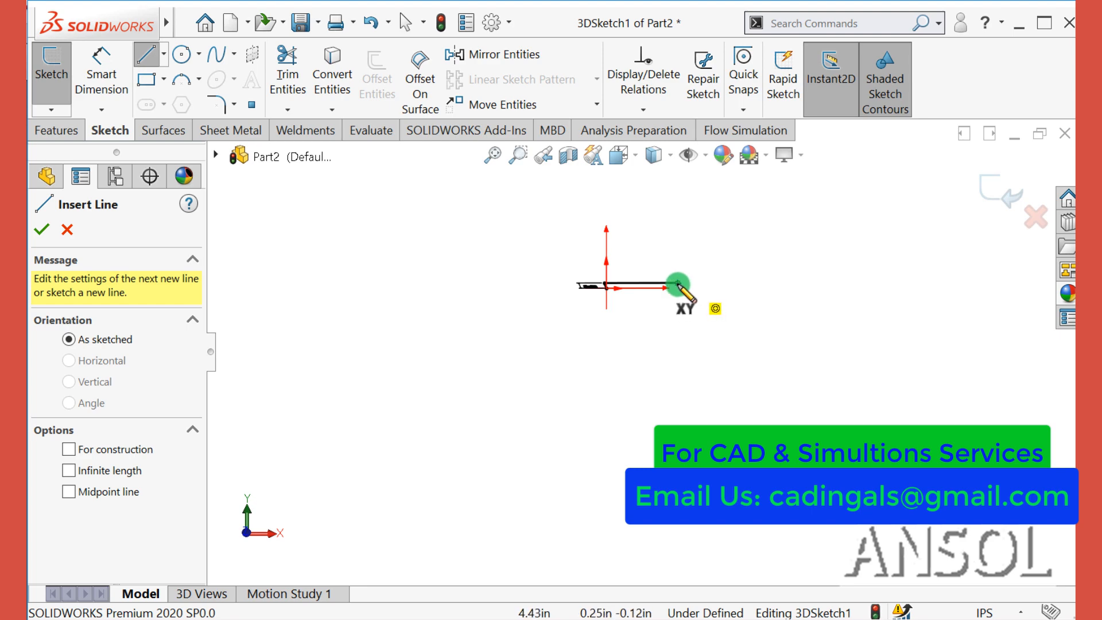
{"action": "left_click_drag", "start_coordinate": [677, 284], "coordinate": [679, 379]}
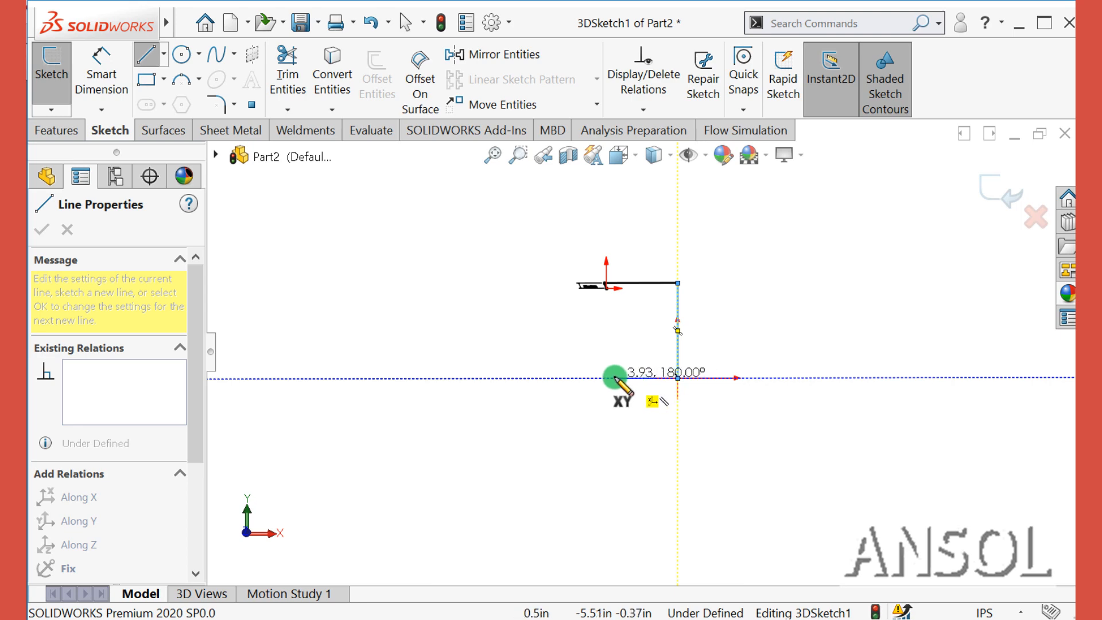
{"action": "left_click", "coordinate": [615, 377]}
- Continue the path in the ZX plane with a line forward along Z, a long line along X, and a short line back along Z
{"action": "middle_click_drag", "start_coordinate": [615, 377], "coordinate": [611, 517]}
{"action": "mouse_move", "coordinate": [597, 460]}
{"action": "middle_mouse_down"}
{"action": "mouse_move", "coordinate": [610, 538]}
{"action": "mouse_move", "coordinate": [624, 515]}
{"action": "middle_mouse_up"}
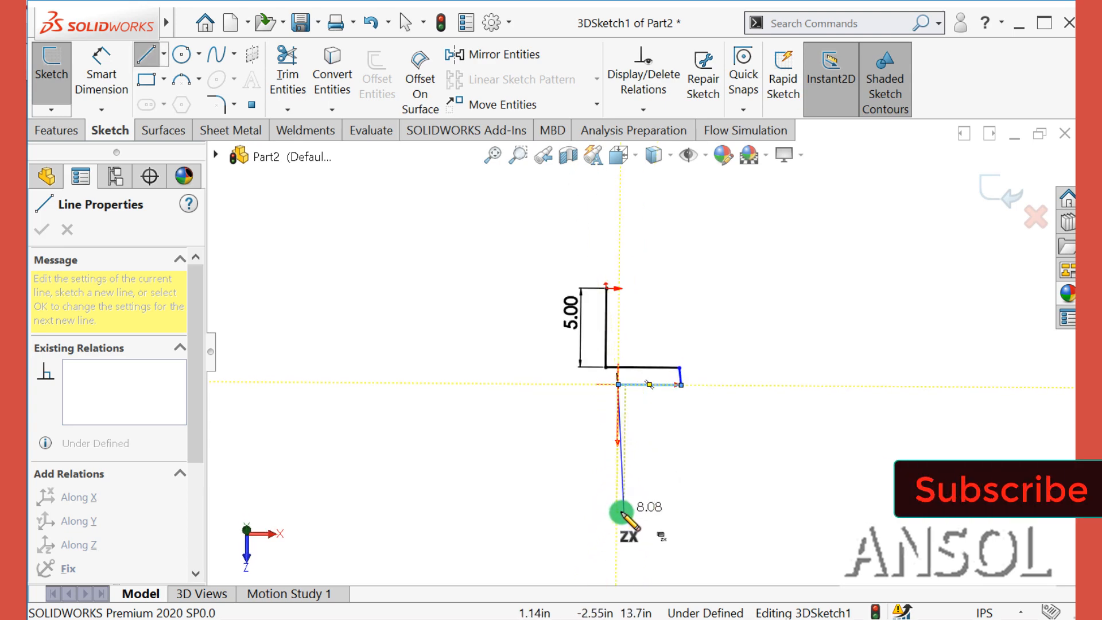
{"action": "left_click", "coordinate": [617, 462]}
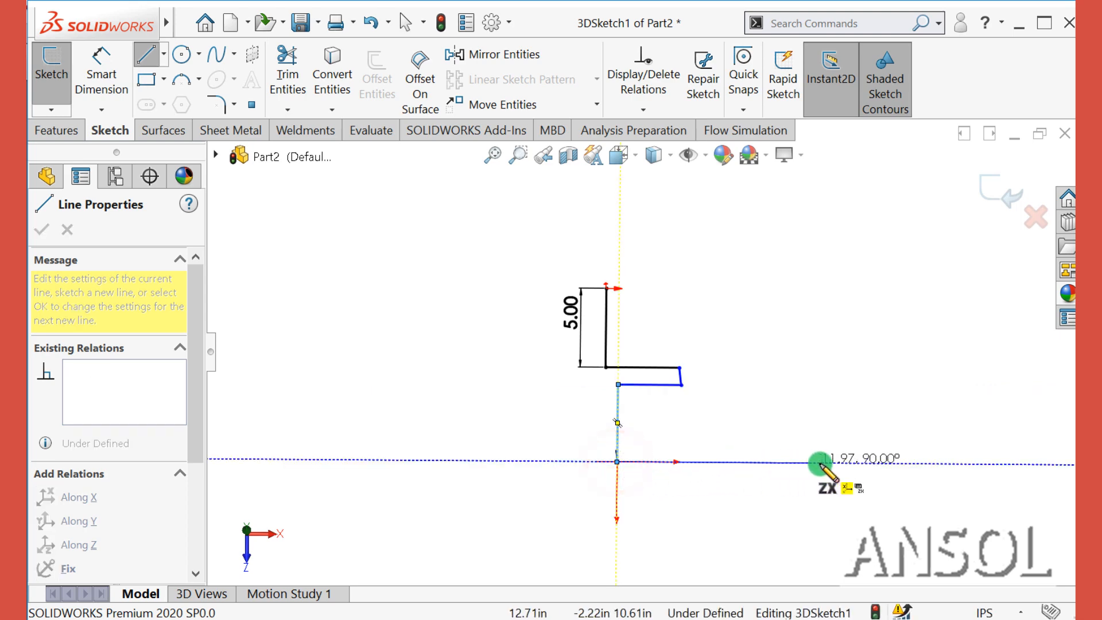
{"action": "left_click", "coordinate": [849, 462]}
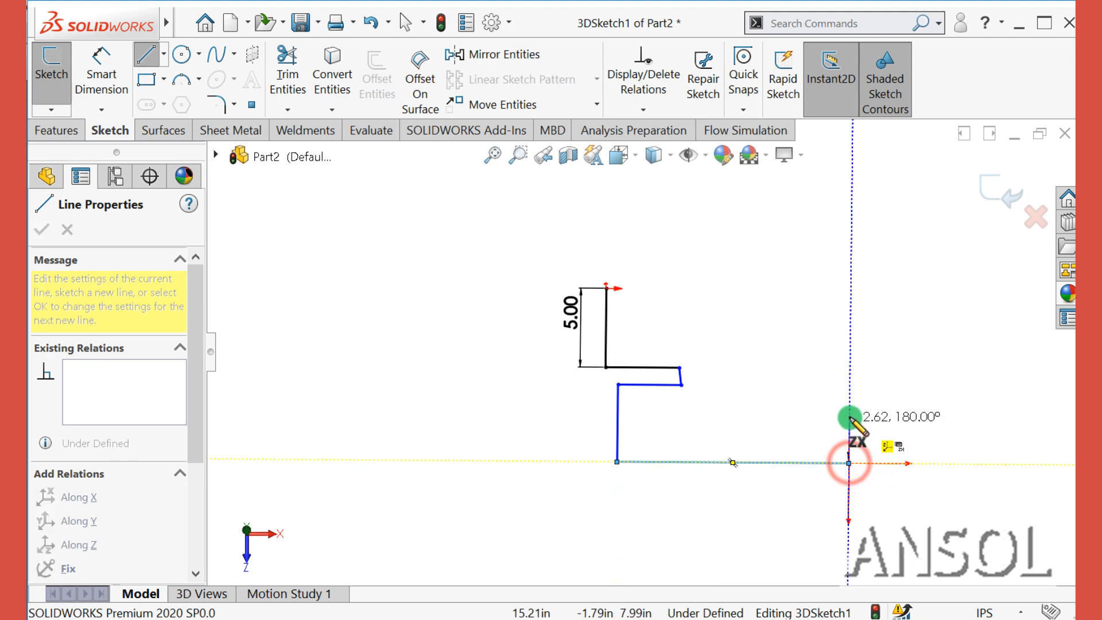
{"action": "left_click", "coordinate": [849, 395]}
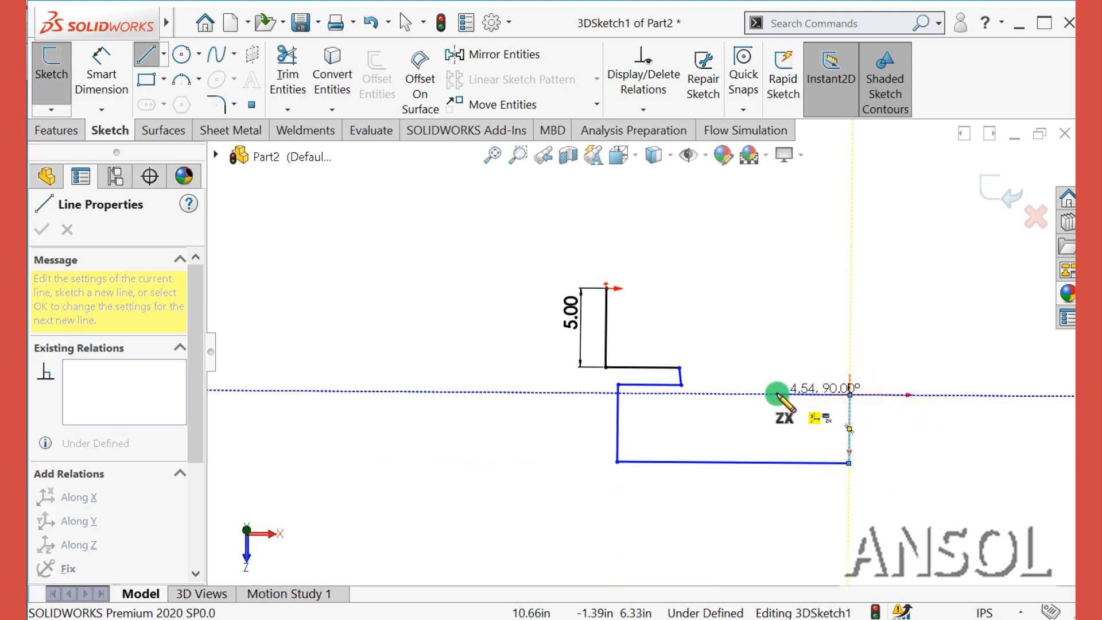
- Complete the path with a short inward X line, a line up along Y, an outward X line, and a final line back along Z
{"action": "mouse_move", "coordinate": [779, 395]}
{"action": "middle_mouse_down"}
{"action": "mouse_move", "coordinate": [775, 215]}
{"action": "mouse_move", "coordinate": [788, 233]}
{"action": "middle_mouse_up"}
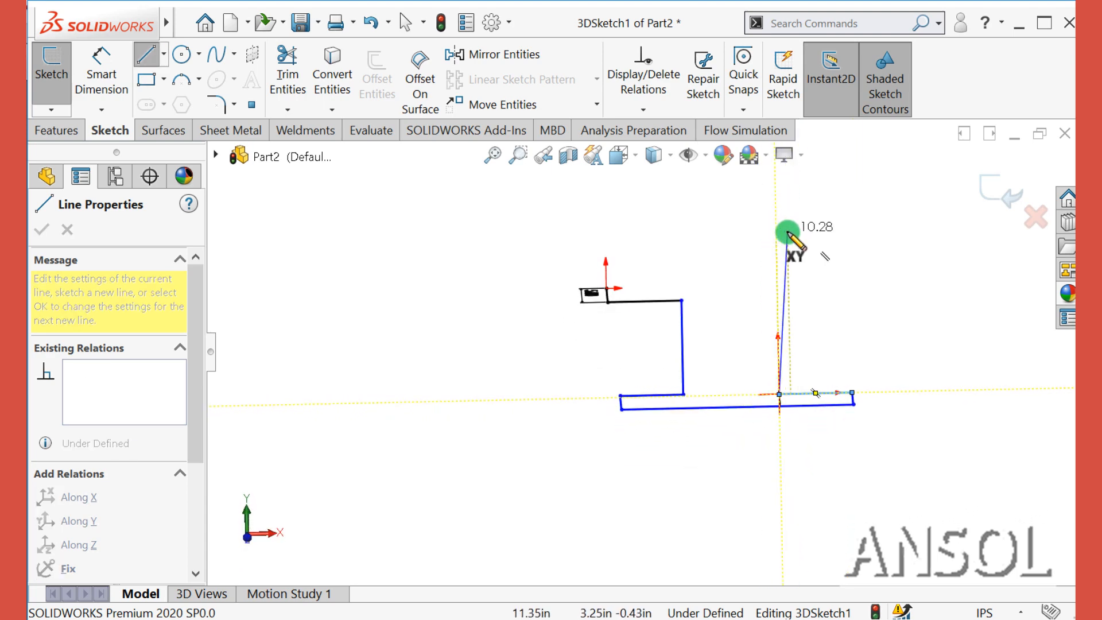
{"action": "left_click", "coordinate": [777, 297]}
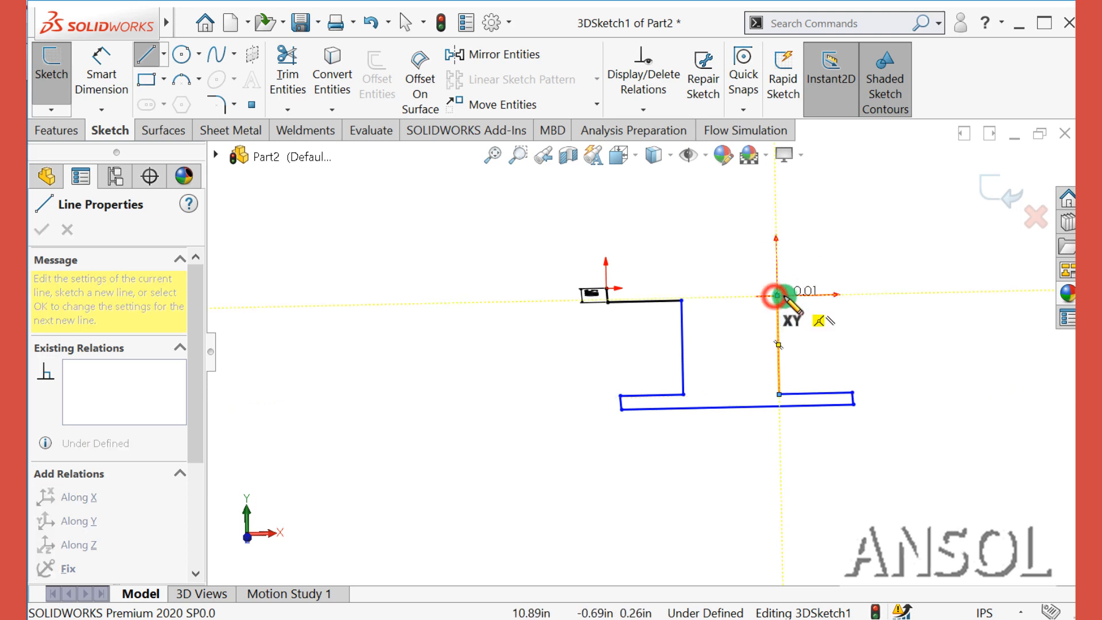
{"action": "left_click", "coordinate": [854, 295]}
{"action": "middle_click_drag", "start_coordinate": [853, 297], "coordinate": [856, 525]}
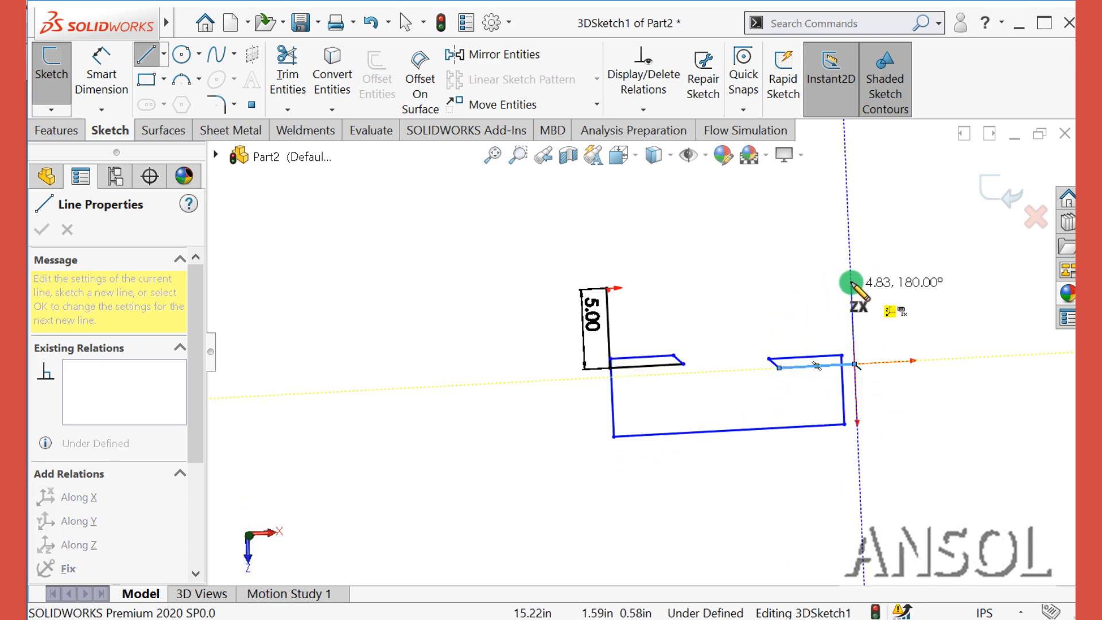
{"action": "left_click", "coordinate": [851, 269]}
{"action": "key", "text": "Escape"}
- Apply an Along Y relation to the first vertical line, below the upper X line near the origin
{"action": "mouse_move", "coordinate": [846, 265]}
{"action": "middle_mouse_down"}
{"action": "mouse_move", "coordinate": [673, 393]}
{"action": "mouse_move", "coordinate": [680, 303]}
{"action": "mouse_move", "coordinate": [664, 271]}
{"action": "mouse_move", "coordinate": [675, 353]}
{"action": "middle_mouse_up"}
{"action": "left_click", "coordinate": [676, 360]}
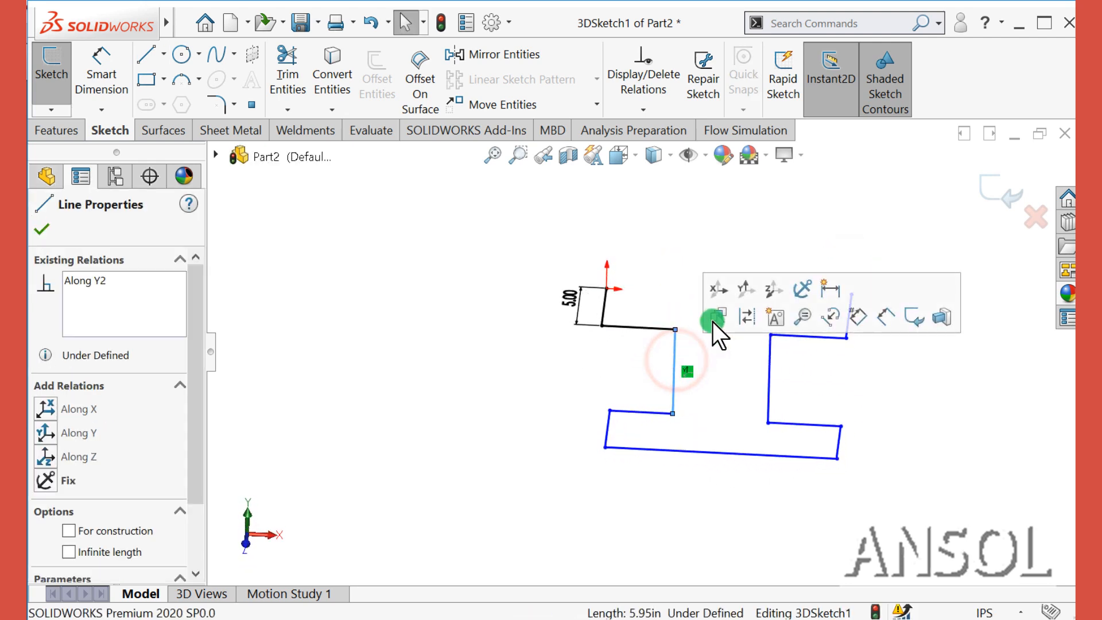
{"action": "left_click", "coordinate": [742, 288]}
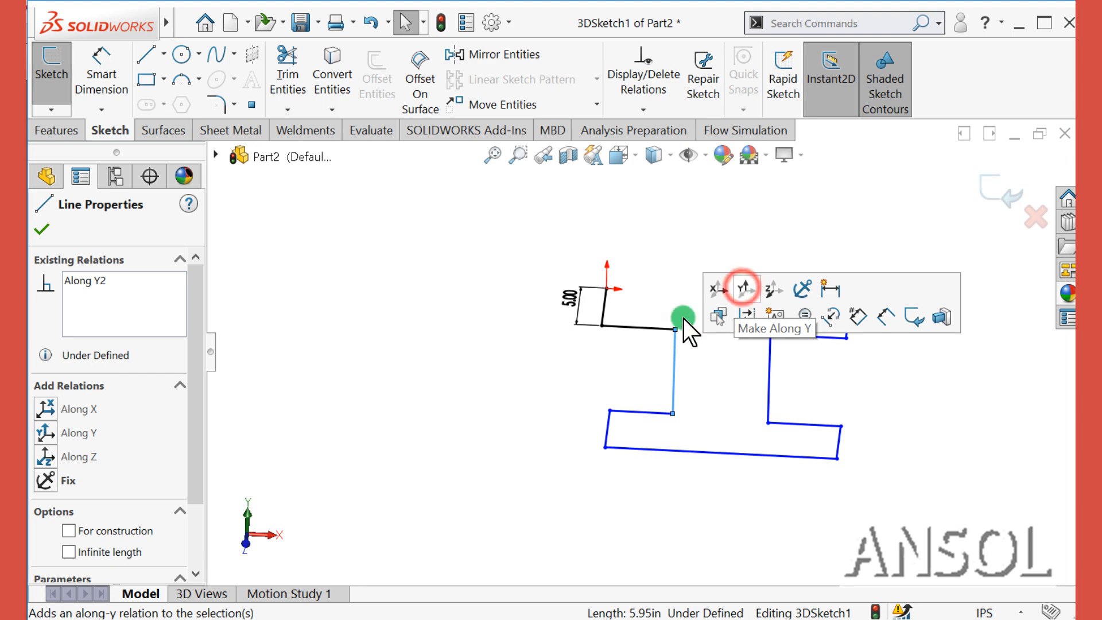
{"action": "left_click", "coordinate": [567, 371]}
- Make the four Z lines, both vertical lines and both upper X lines equal in length
{"action": "mouse_move", "coordinate": [567, 372]}
{"action": "middle_mouse_down"}
{"action": "mouse_move", "coordinate": [555, 344]}
{"action": "mouse_move", "coordinate": [563, 386]}
{"action": "mouse_move", "coordinate": [551, 443]}
{"action": "mouse_move", "coordinate": [696, 428]}
{"action": "mouse_move", "coordinate": [658, 390]}
{"action": "middle_mouse_up"}
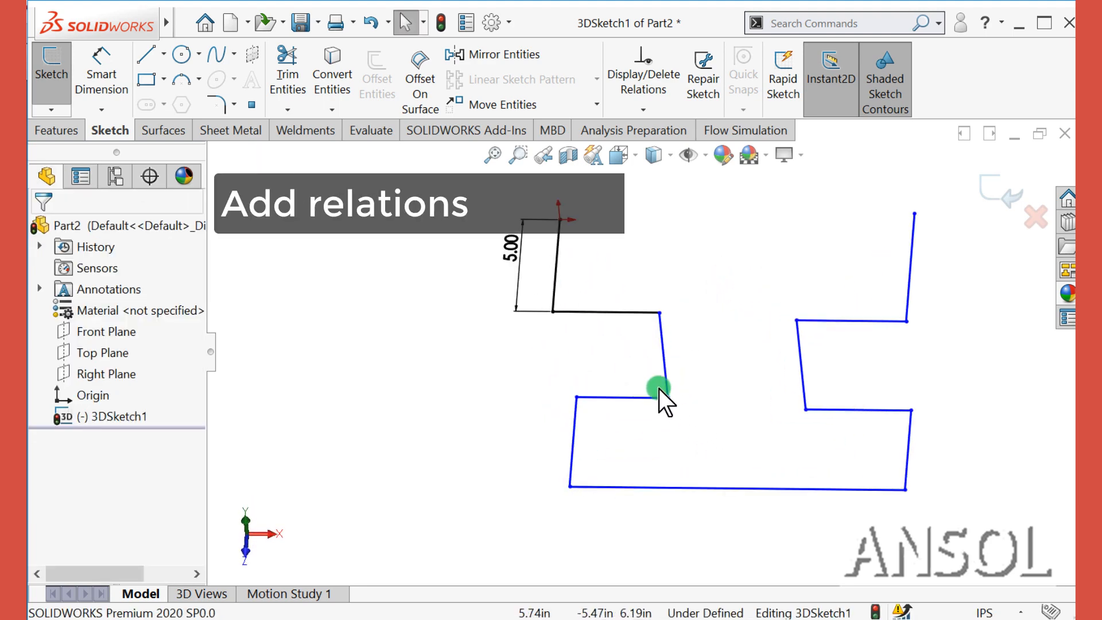
{"action": "left_click", "coordinate": [557, 280]}
{"action": "left_click", "coordinate": [594, 312], "text": "ctrl"}
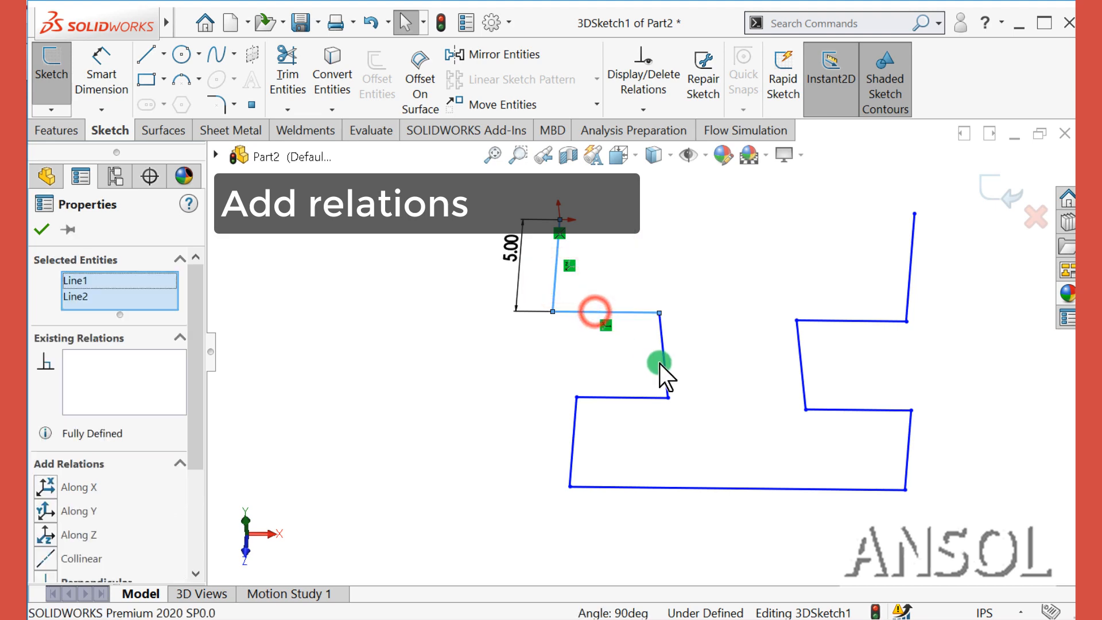
{"action": "left_click", "coordinate": [658, 364], "text": "ctrl"}
{"action": "left_click", "coordinate": [574, 446], "text": "ctrl"}
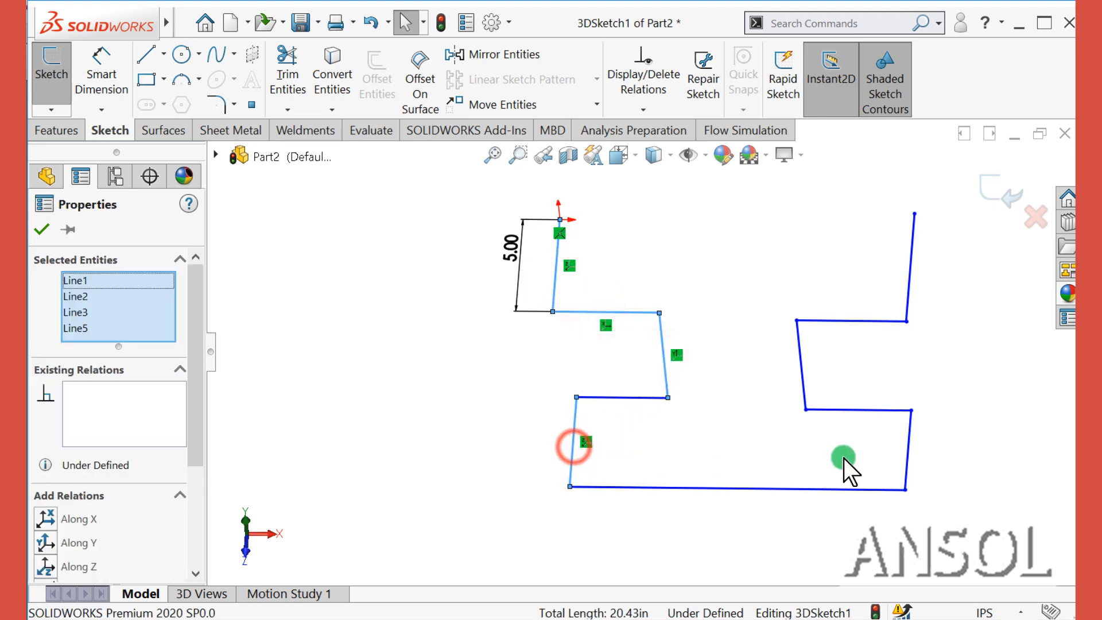
{"action": "left_click", "coordinate": [906, 453], "text": "ctrl"}
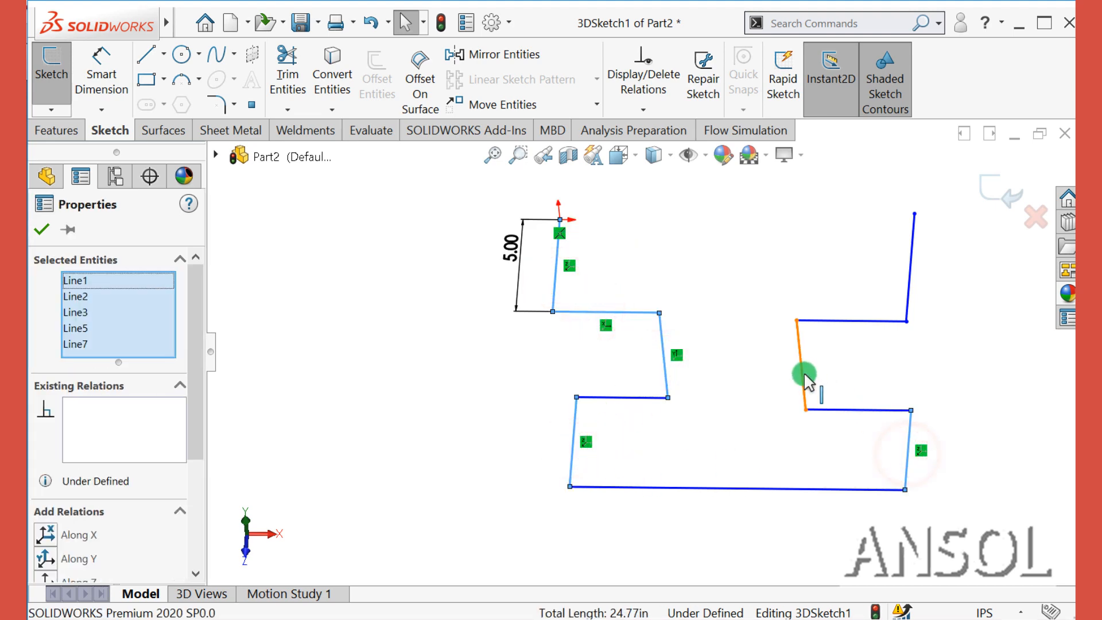
{"action": "left_click", "coordinate": [829, 322], "text": "ctrl"}
{"action": "left_click", "coordinate": [907, 281], "text": "ctrl"}
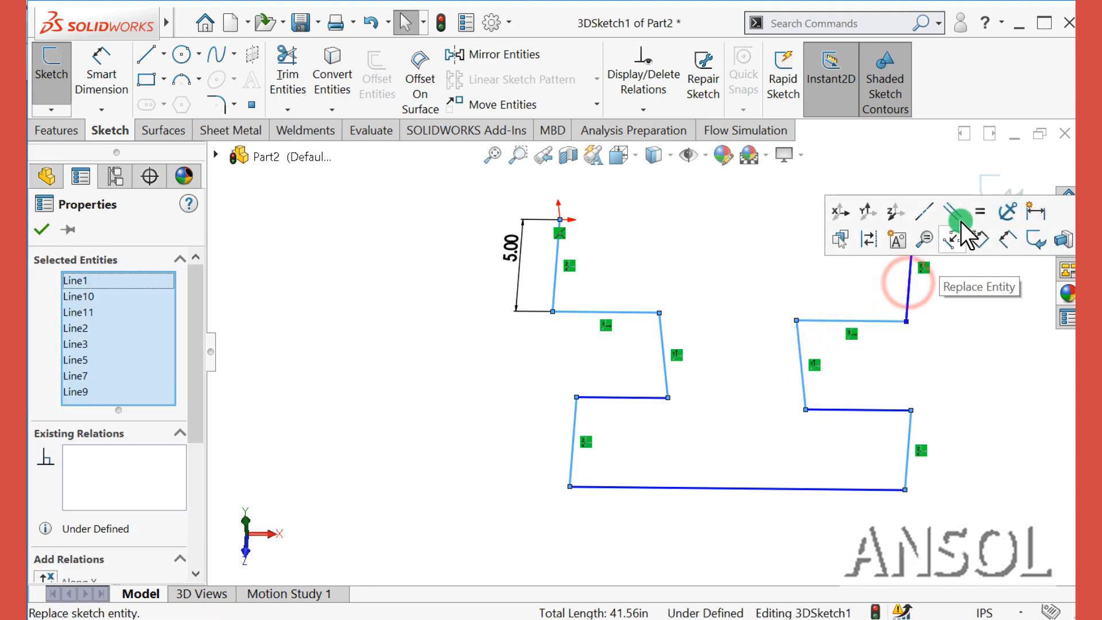
{"action": "left_click", "coordinate": [980, 214]}
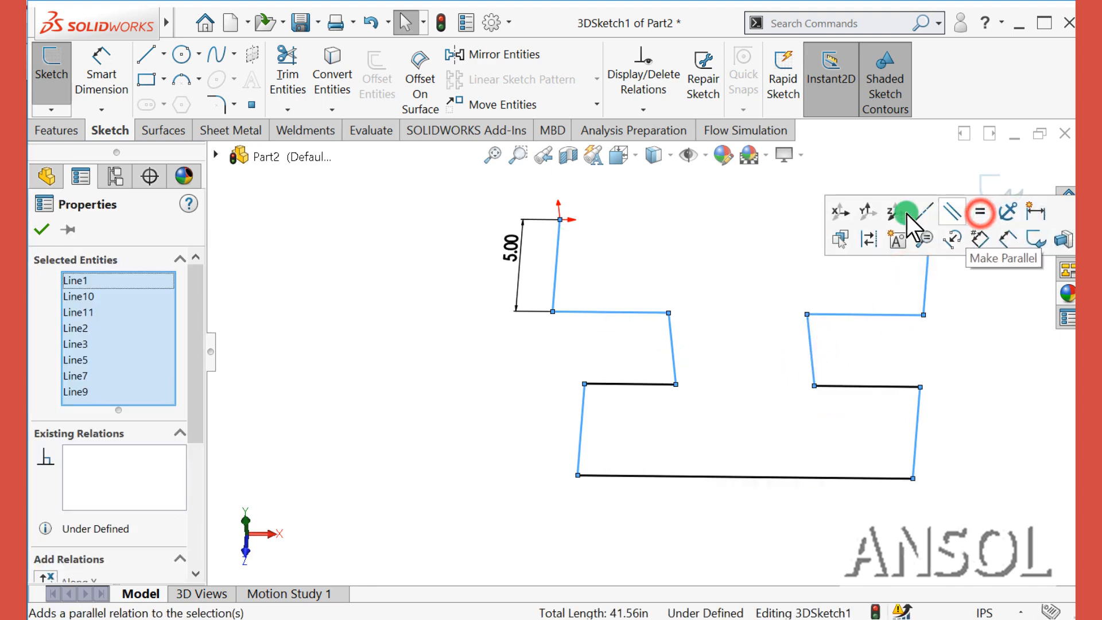
{"action": "left_click", "coordinate": [40, 230]}
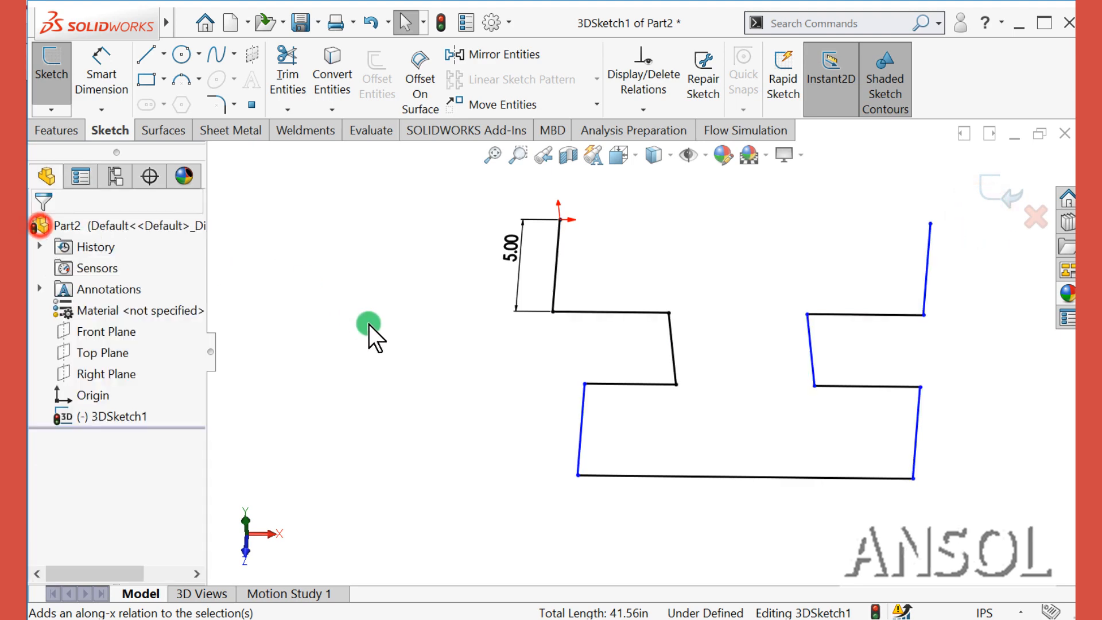
- Dimension the short lower X line below the first vertical line to 3 in
{"action": "left_click", "coordinate": [128, 76]}
{"action": "left_click", "coordinate": [620, 366]}
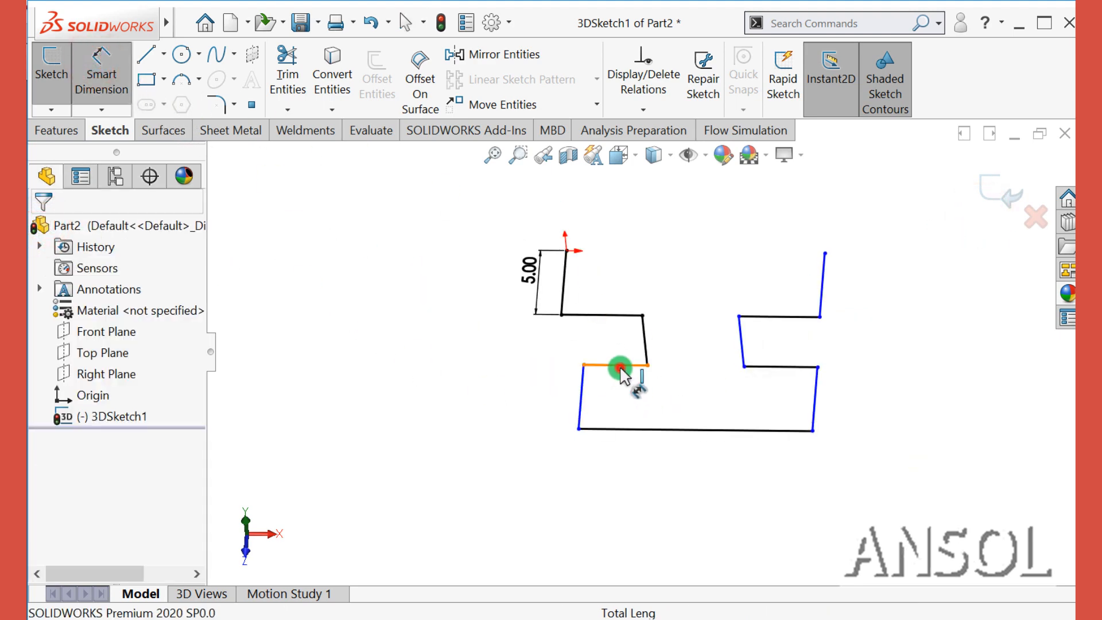
{"action": "left_click", "coordinate": [540, 346]}
{"action": "type", "text": "3"}
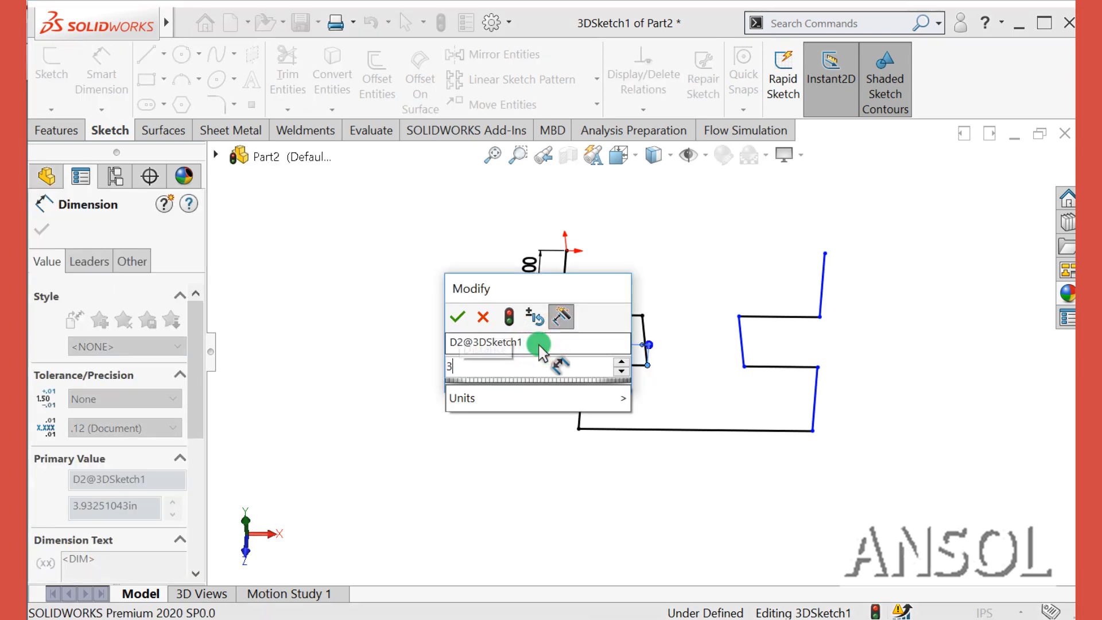
{"action": "key", "text": "Return"}
{"action": "left_click", "coordinate": [80, 205]}
{"action": "left_click", "coordinate": [35, 228]}
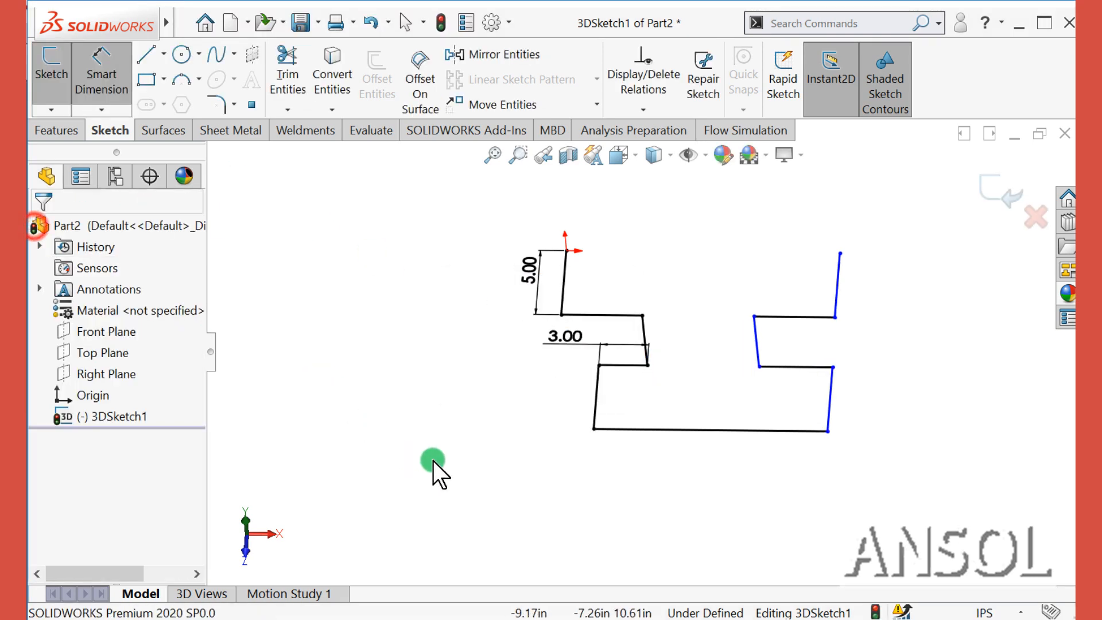
- Make the two short lower X lines, one on each side of the path, equal in length
{"action": "middle_click_drag", "start_coordinate": [450, 452], "coordinate": [449, 386]}
{"action": "left_click", "coordinate": [626, 364]}
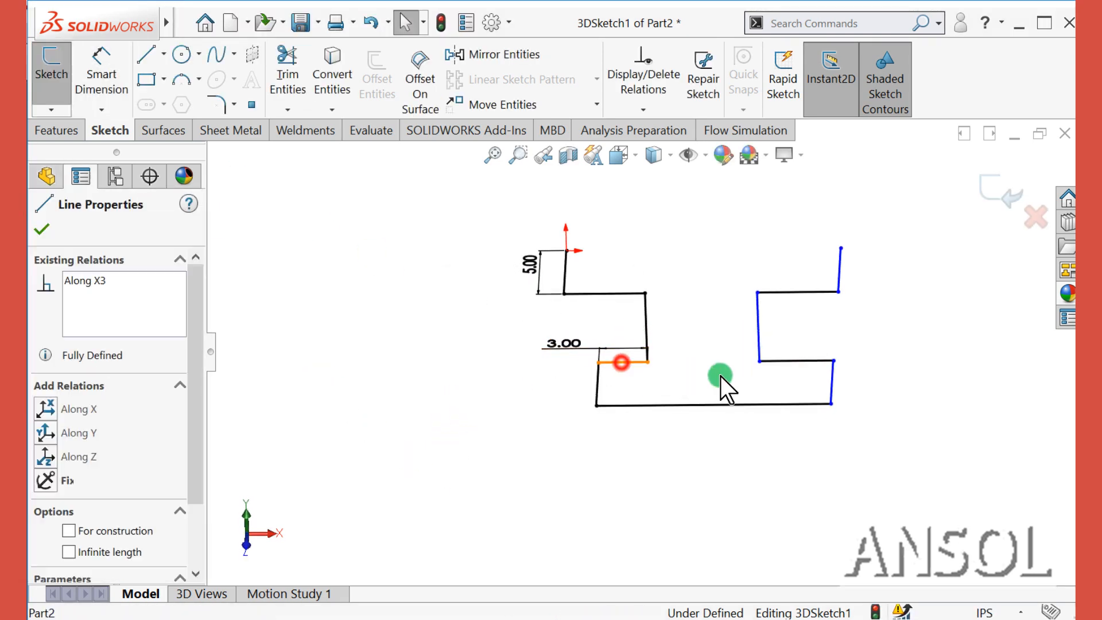
{"action": "left_click", "coordinate": [779, 361], "text": "ctrl"}
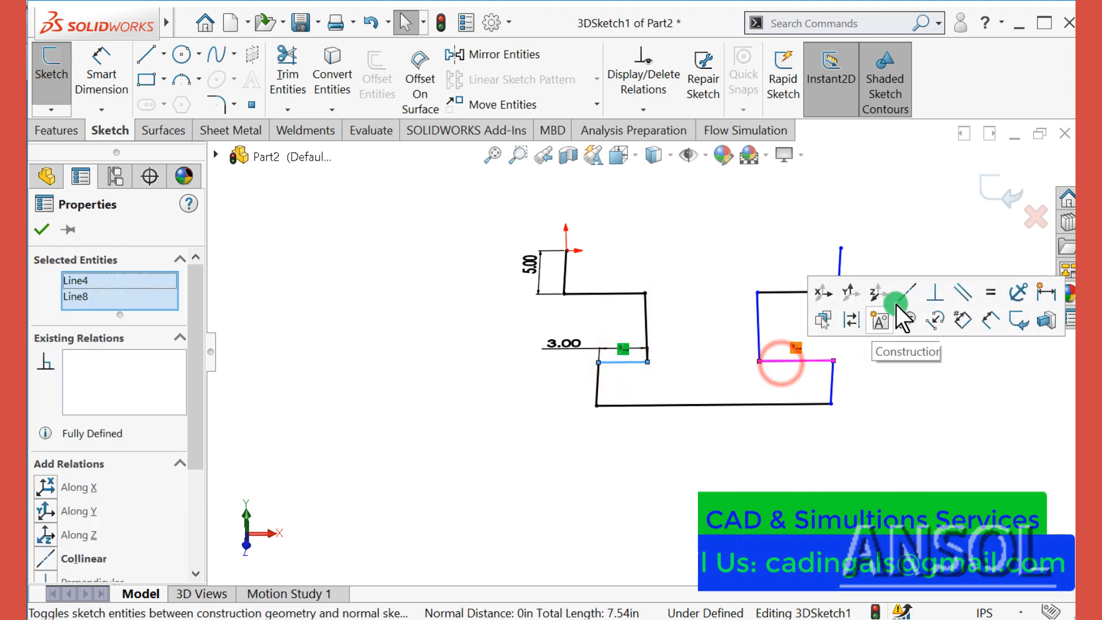
{"action": "left_click", "coordinate": [988, 294]}
{"action": "left_click", "coordinate": [43, 233]}
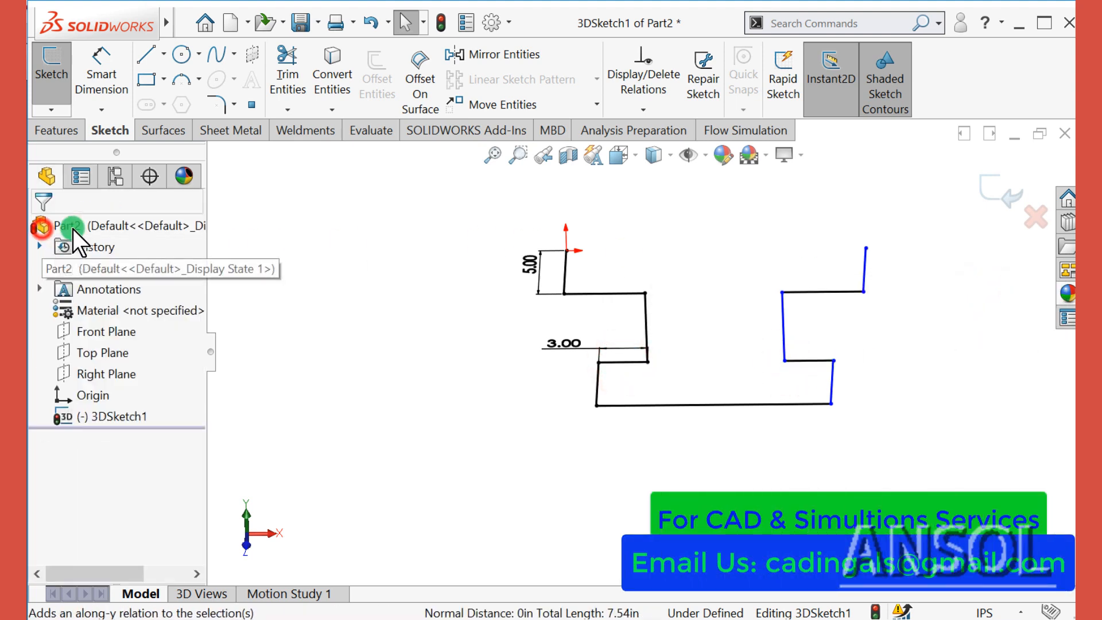
- Dimension the long front X line at the bottom of the path to 11 in
{"action": "left_click", "coordinate": [101, 63]}
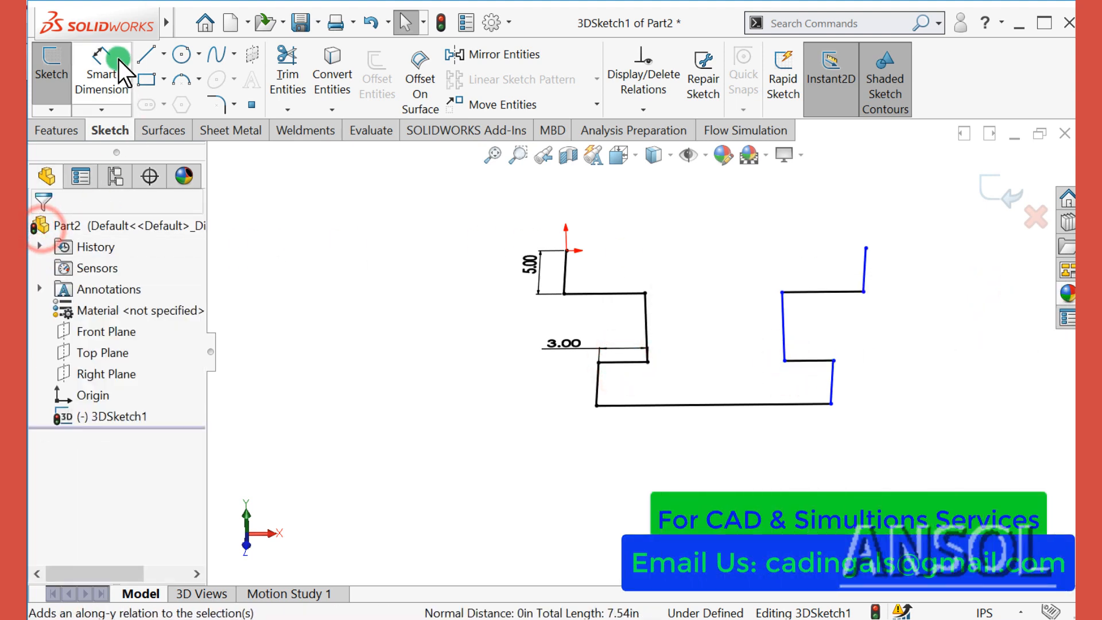
{"action": "left_click", "coordinate": [673, 406]}
{"action": "left_click", "coordinate": [691, 454]}
{"action": "type", "text": "11"}
{"action": "key", "text": "Return"}
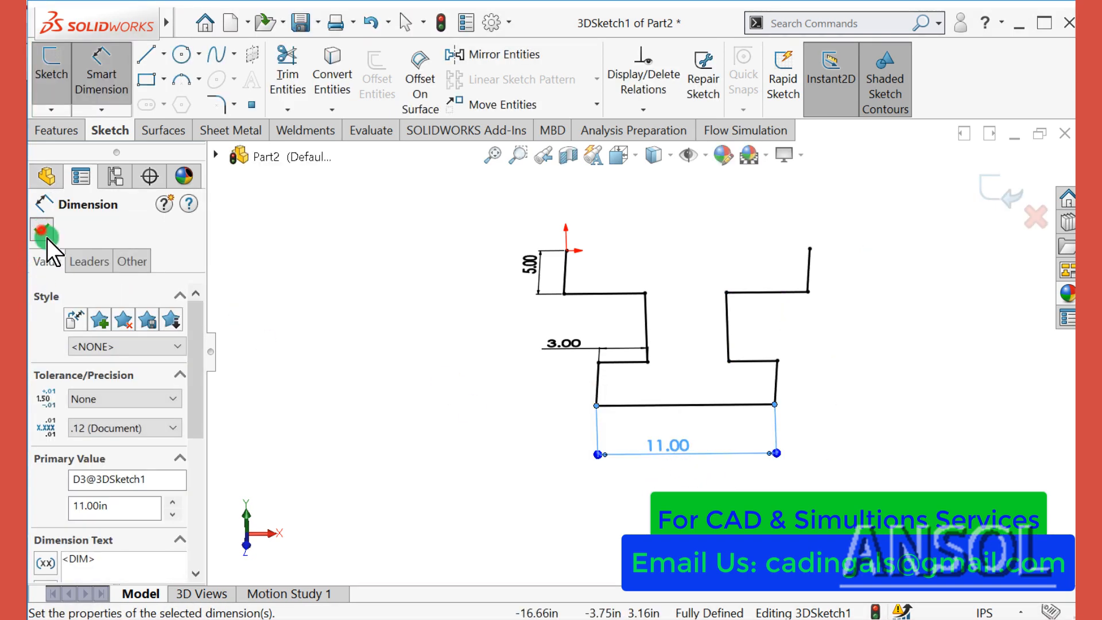
{"action": "left_click", "coordinate": [45, 234]}
- Finish the 3D path sketch and clear the selection
{"action": "mouse_move", "coordinate": [484, 436]}
{"action": "middle_mouse_down"}
{"action": "mouse_move", "coordinate": [485, 386]}
{"action": "mouse_move", "coordinate": [428, 430]}
{"action": "mouse_move", "coordinate": [460, 466]}
{"action": "middle_mouse_up"}
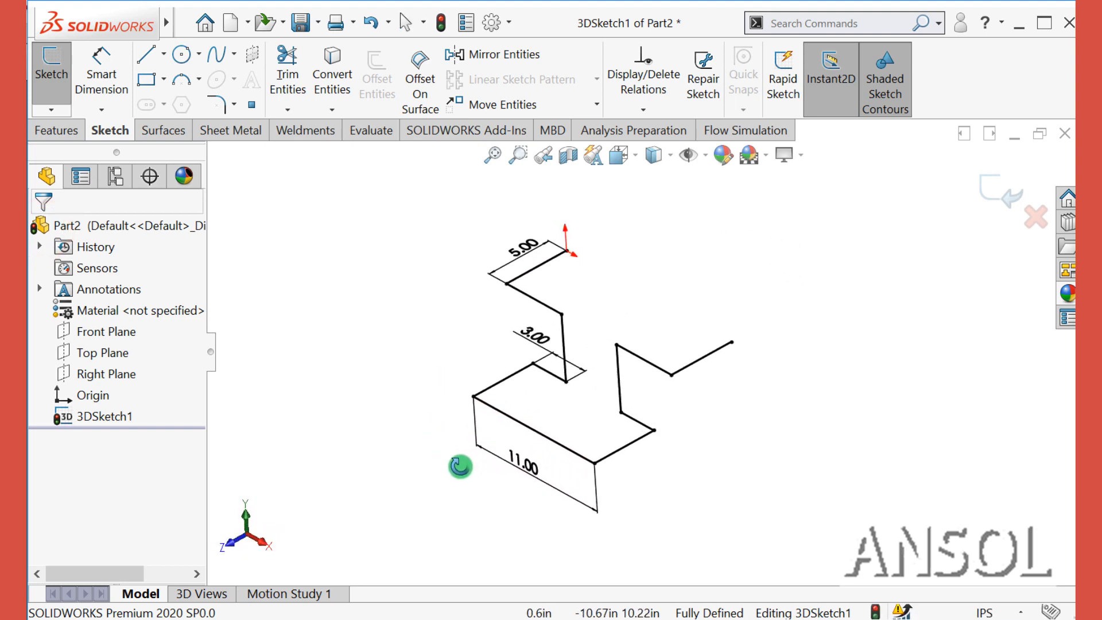
{"action": "middle_click_drag", "start_coordinate": [577, 390], "coordinate": [578, 422]}
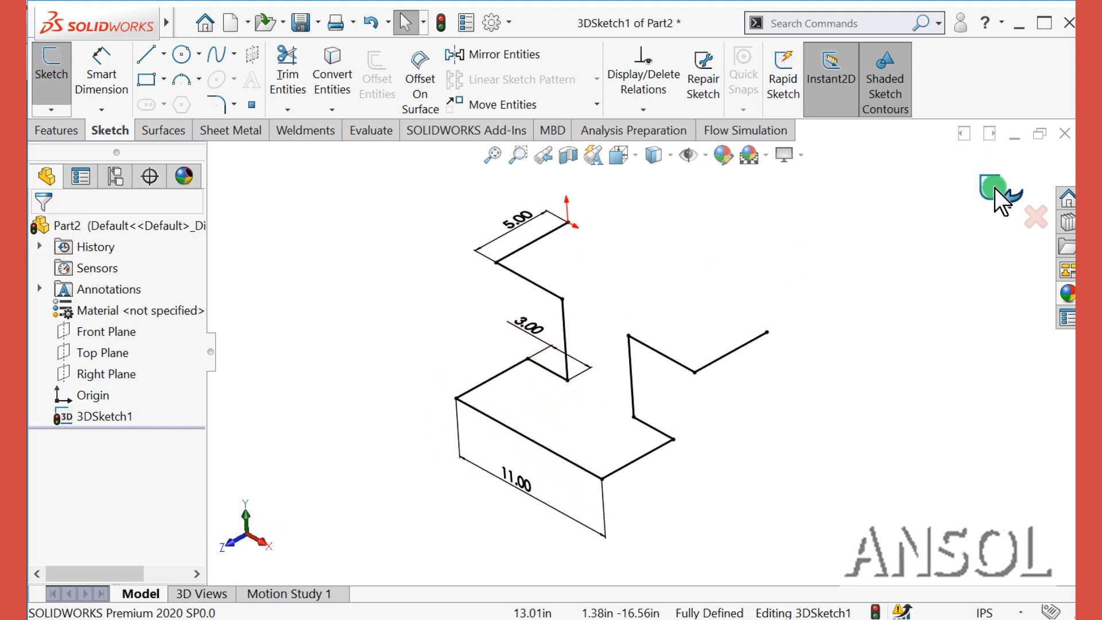
{"action": "mouse_move", "coordinate": [849, 332]}
{"action": "middle_mouse_down"}
{"action": "mouse_move", "coordinate": [632, 342]}
{"action": "mouse_move", "coordinate": [597, 408]}
{"action": "mouse_move", "coordinate": [655, 451]}
{"action": "mouse_move", "coordinate": [659, 508]}
{"action": "middle_mouse_up"}
{"action": "scroll", "coordinate": [593, 343], "scroll_direction": "down", "scroll_amount": 2}
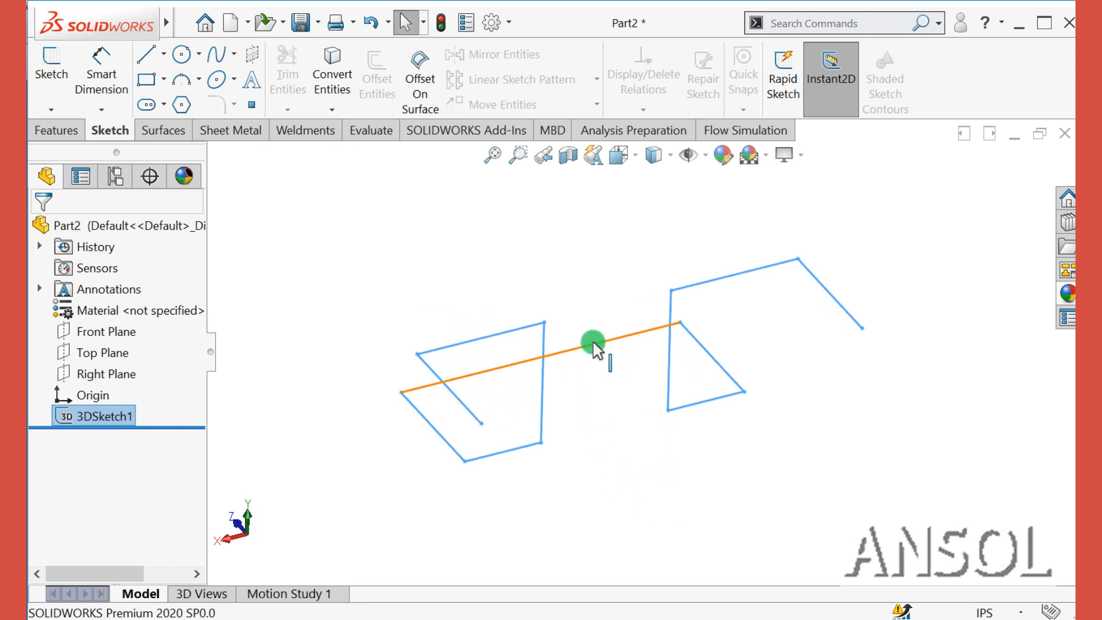
{"action": "left_click", "coordinate": [374, 226]}
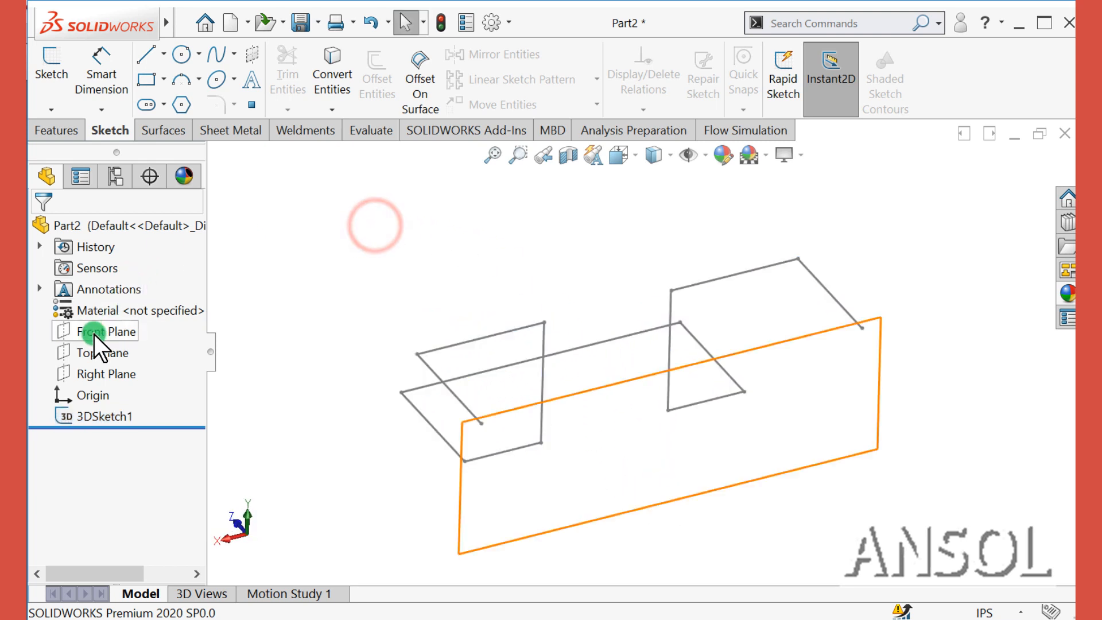
- Create a reference plane perpendicular to the first Z line and coincident with its endpoint at the origin
{"action": "left_click", "coordinate": [46, 129]}
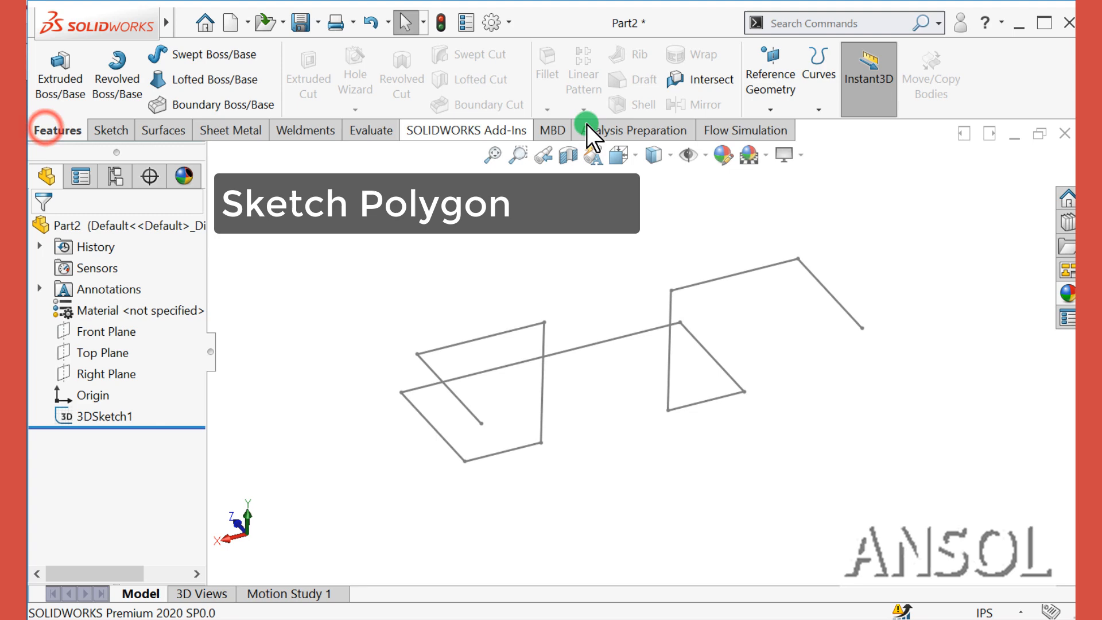
{"action": "left_click", "coordinate": [769, 108]}
{"action": "left_click", "coordinate": [773, 131]}
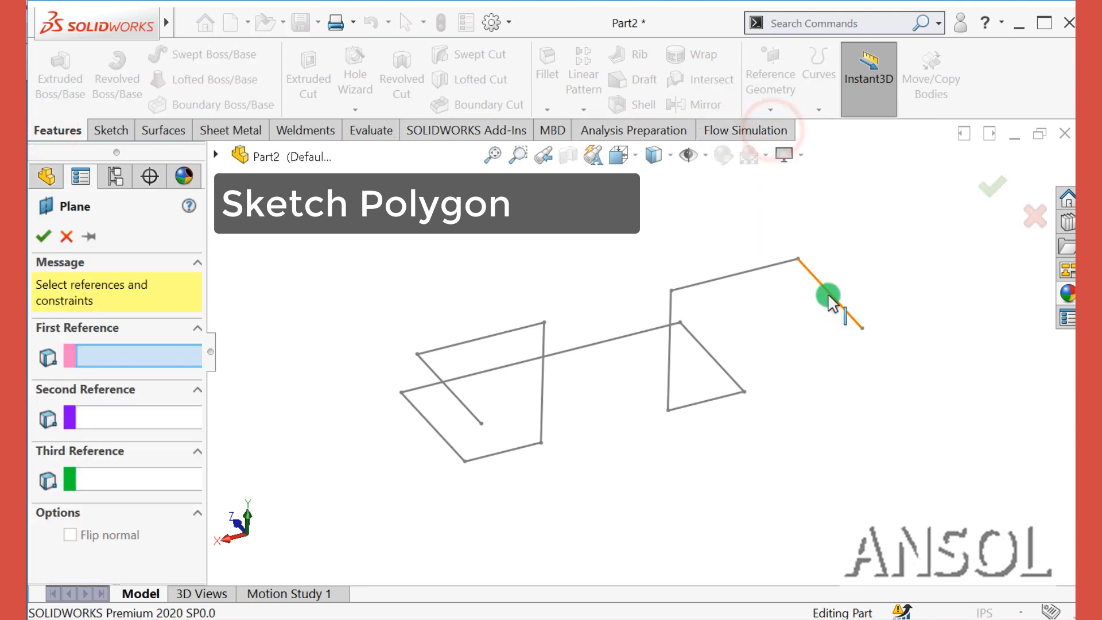
{"action": "left_click", "coordinate": [835, 302]}
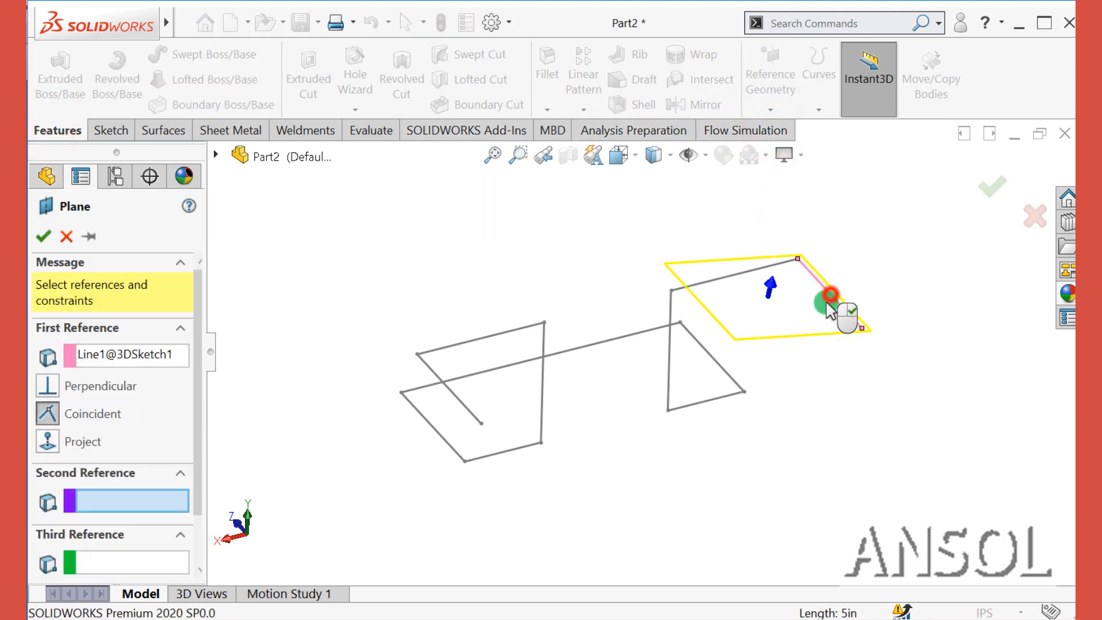
{"action": "left_click", "coordinate": [862, 330]}
{"action": "left_click", "coordinate": [44, 236]}
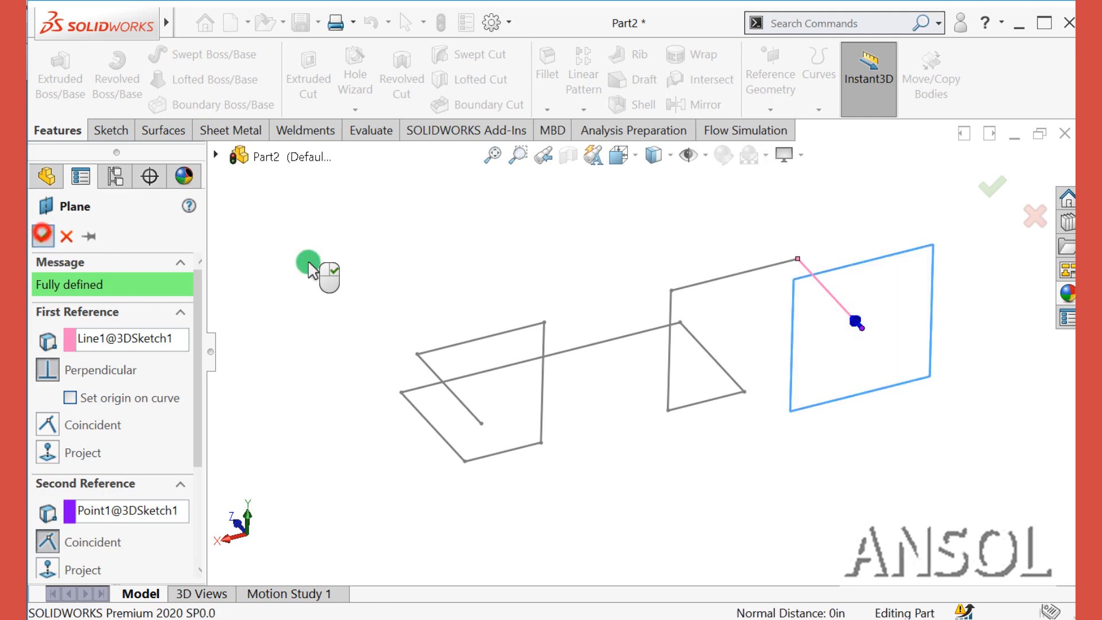
{"action": "left_click", "coordinate": [452, 263]}
- Start a sketch on the new plane and draw a six-sided polygon centred on the origin, with an inscribed circle about 2.66 in across
{"action": "left_click", "coordinate": [92, 433]}
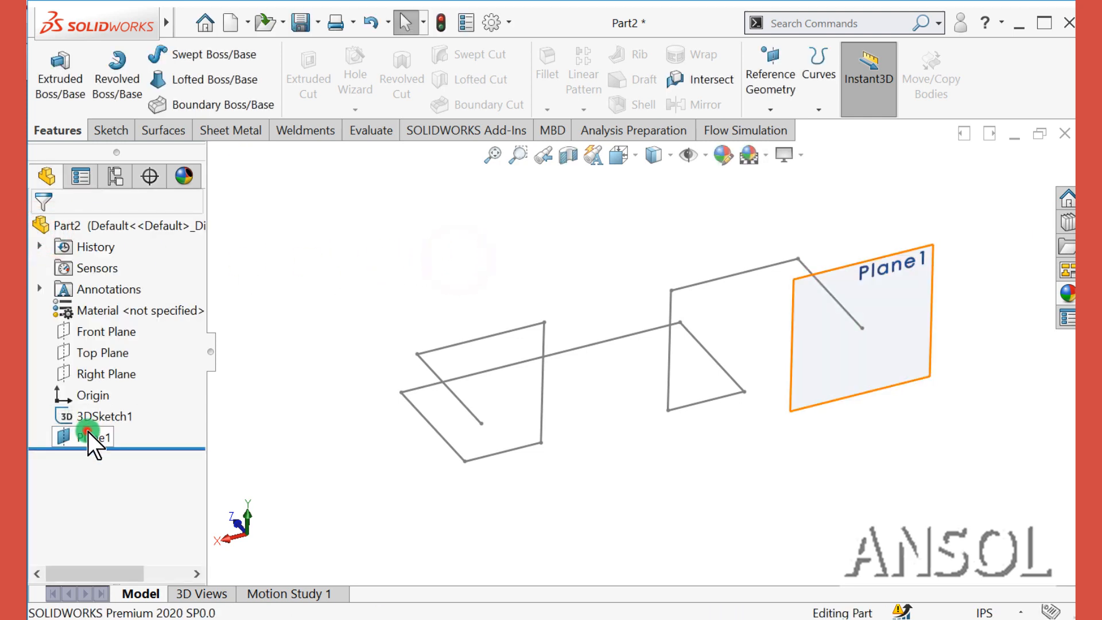
{"action": "left_click", "coordinate": [95, 422]}
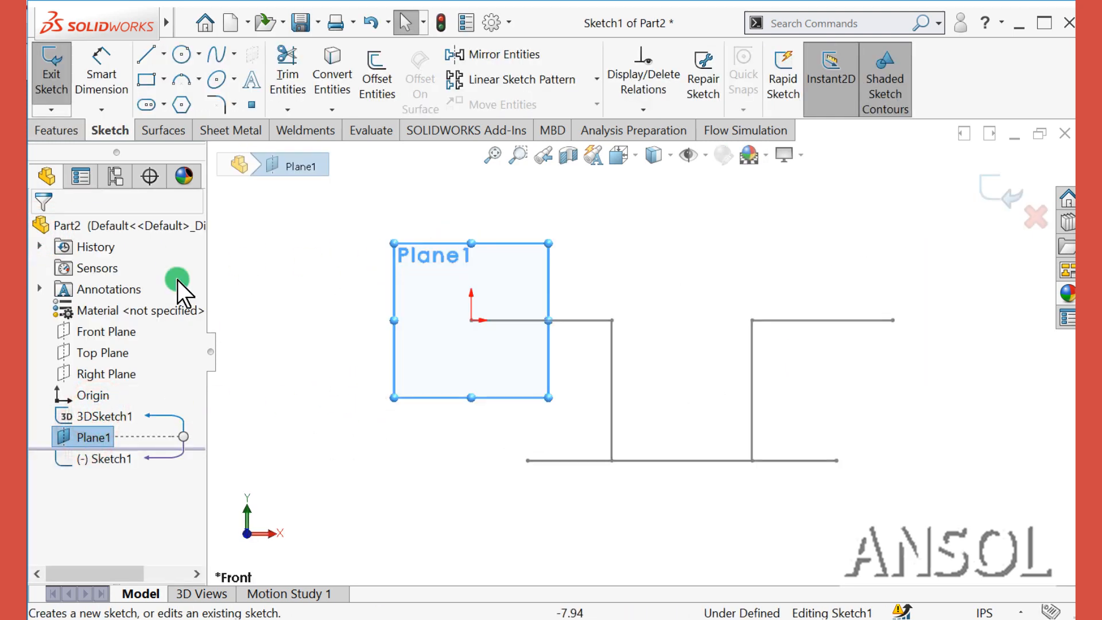
{"action": "left_click", "coordinate": [179, 106]}
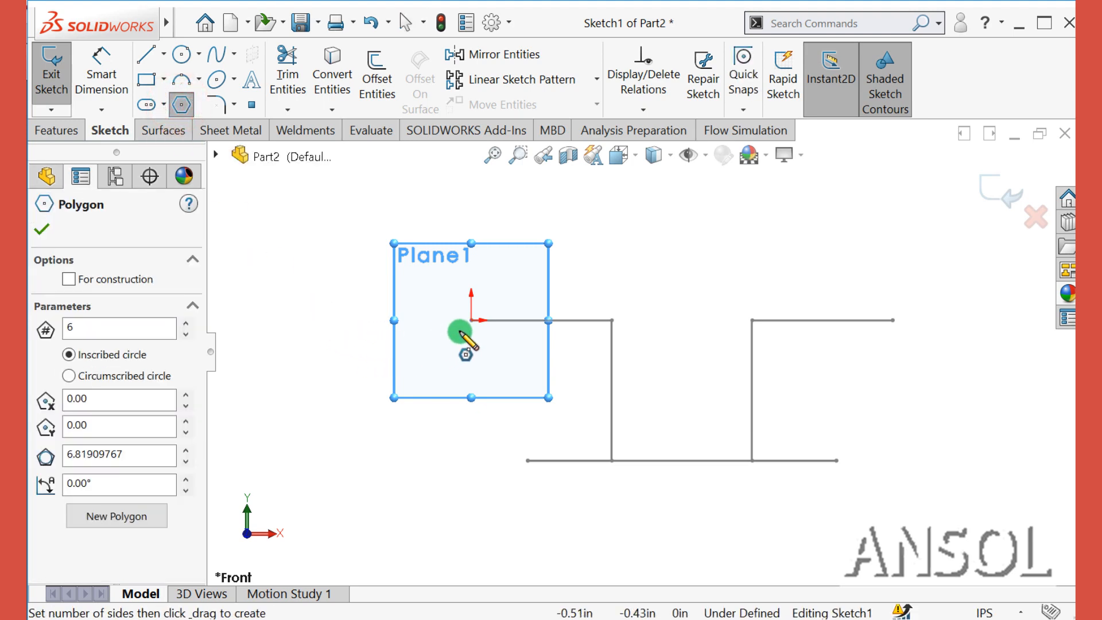
{"action": "left_click_drag", "start_coordinate": [471, 320], "coordinate": [469, 365]}
{"action": "key", "text": "Escape"}
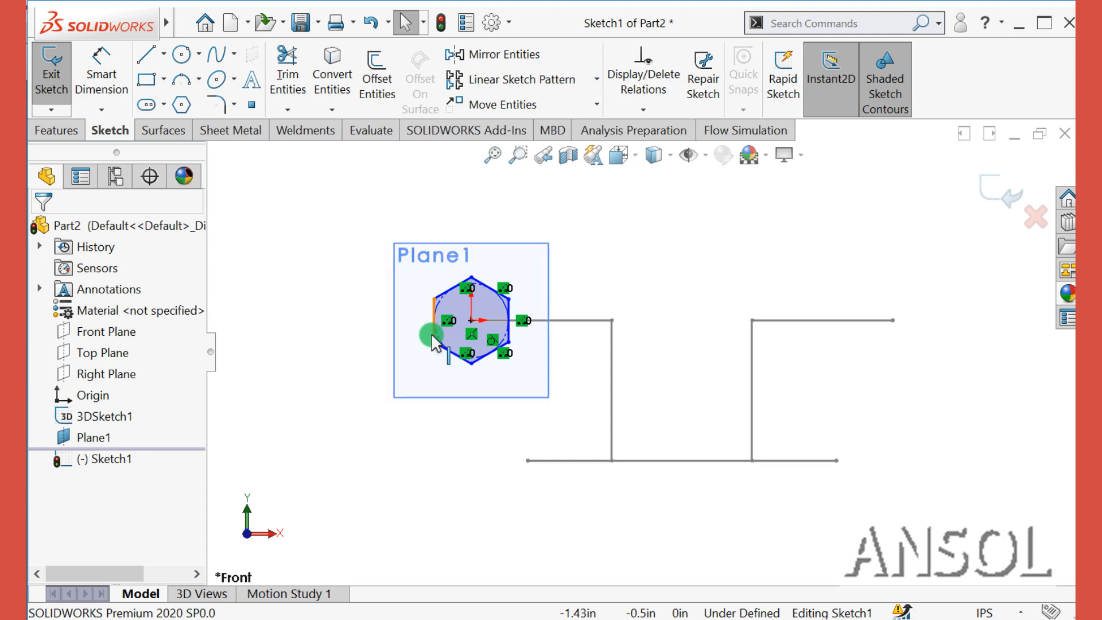
- Apply a Vertical relation to the hexagon's side facing away from the path
{"action": "left_click", "coordinate": [432, 335]}
{"action": "left_click", "coordinate": [499, 262]}
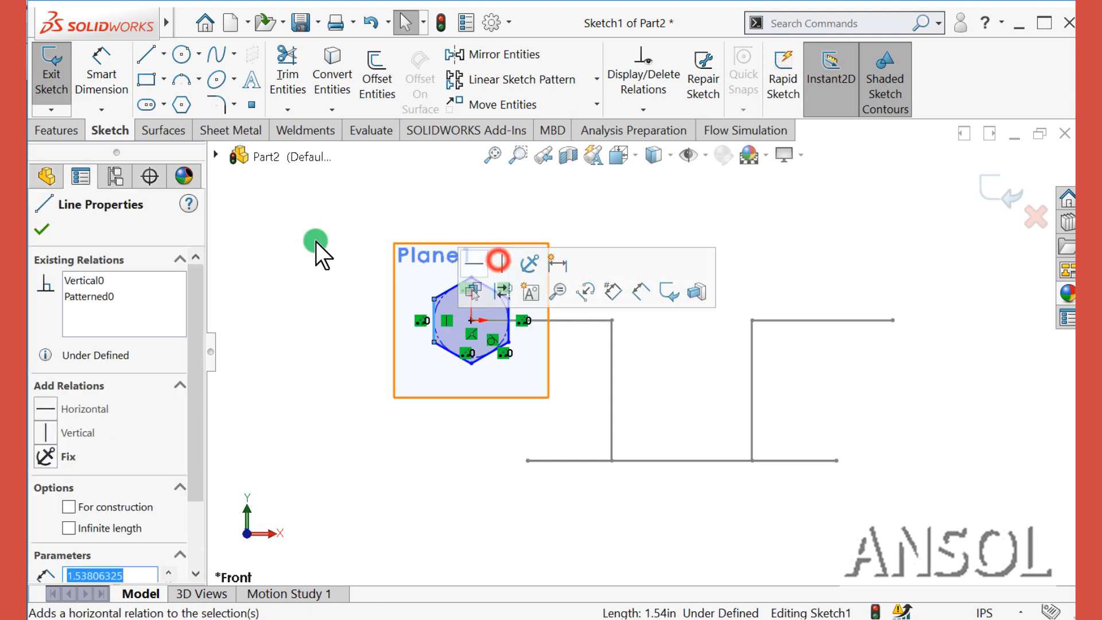
{"action": "left_click", "coordinate": [40, 229]}
- Dimension the hexagon's inscribed construction circle to a diameter of 0.875 in
{"action": "left_click", "coordinate": [101, 60]}
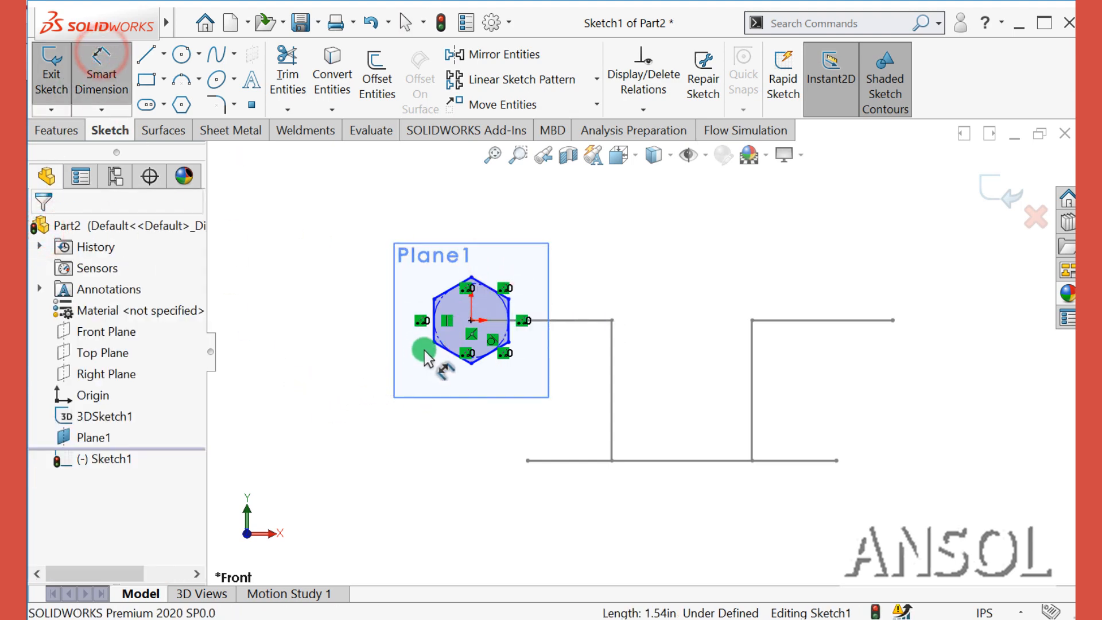
{"action": "left_click", "coordinate": [442, 302]}
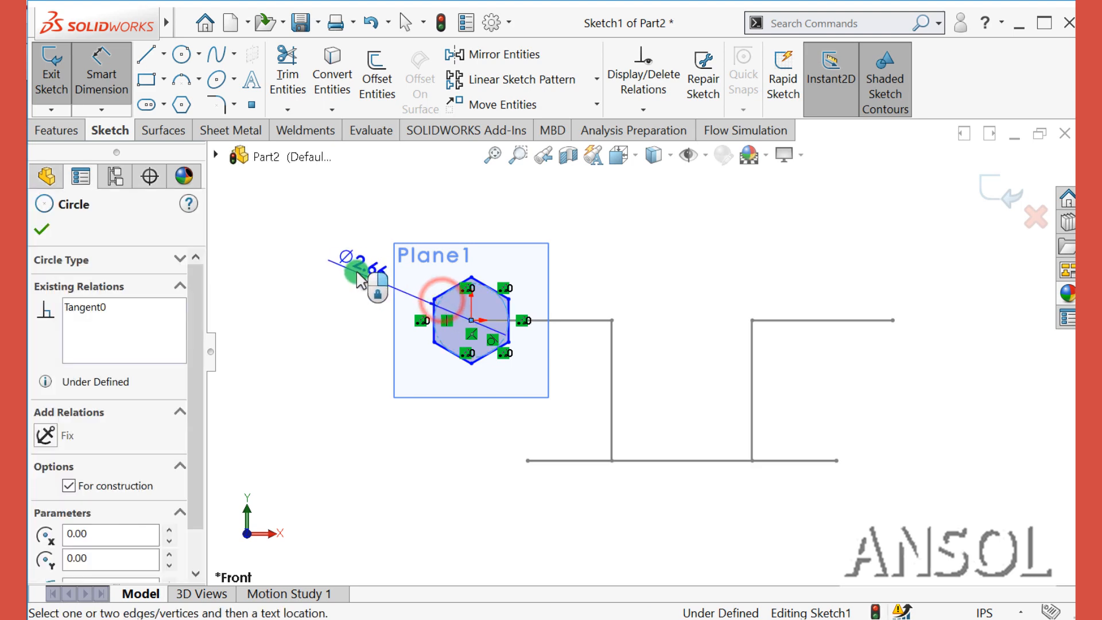
{"action": "left_click", "coordinate": [356, 269]}
{"action": "type", "text": ".875"}
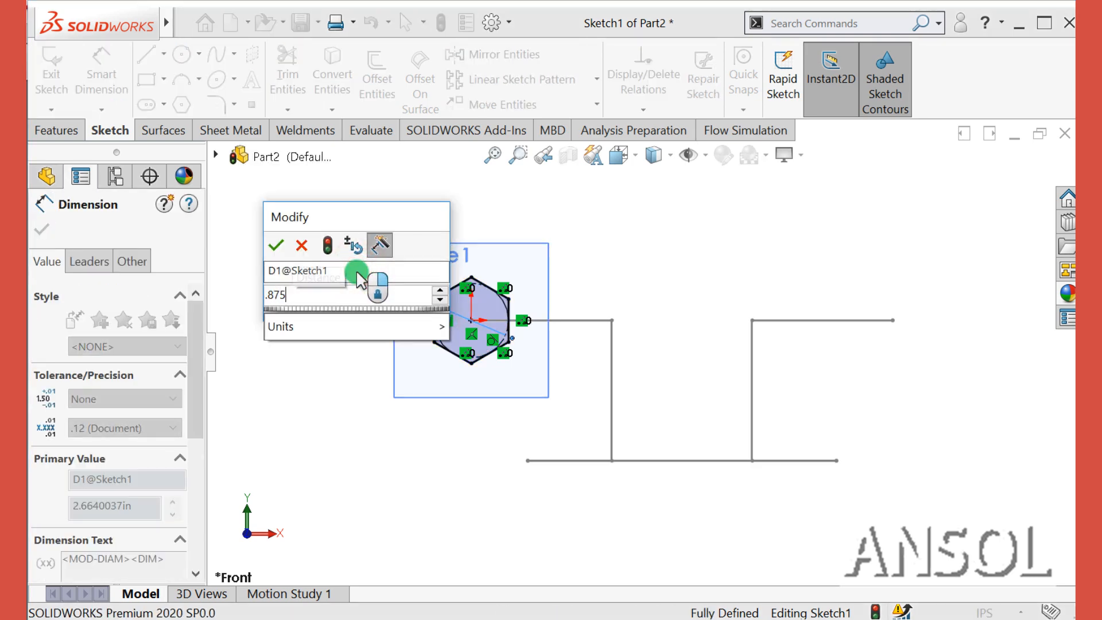
{"action": "key", "text": "Return"}
{"action": "left_click", "coordinate": [42, 232]}
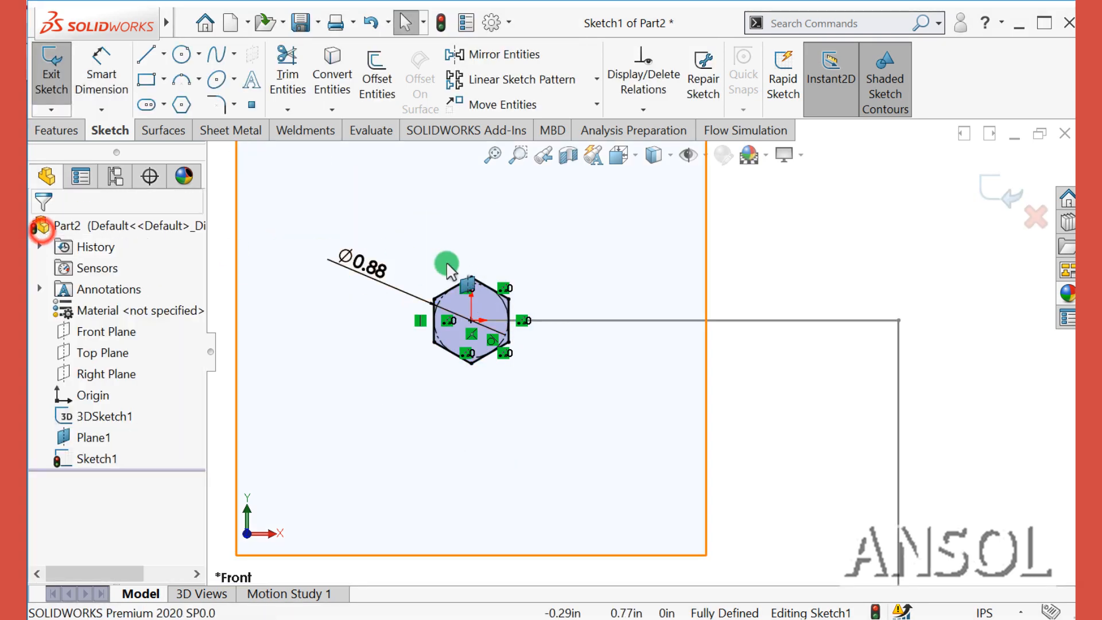
- Finish the hexagon profile sketch and clear the selection
{"action": "scroll", "coordinate": [445, 275], "scroll_direction": "up", "scroll_amount": 5}
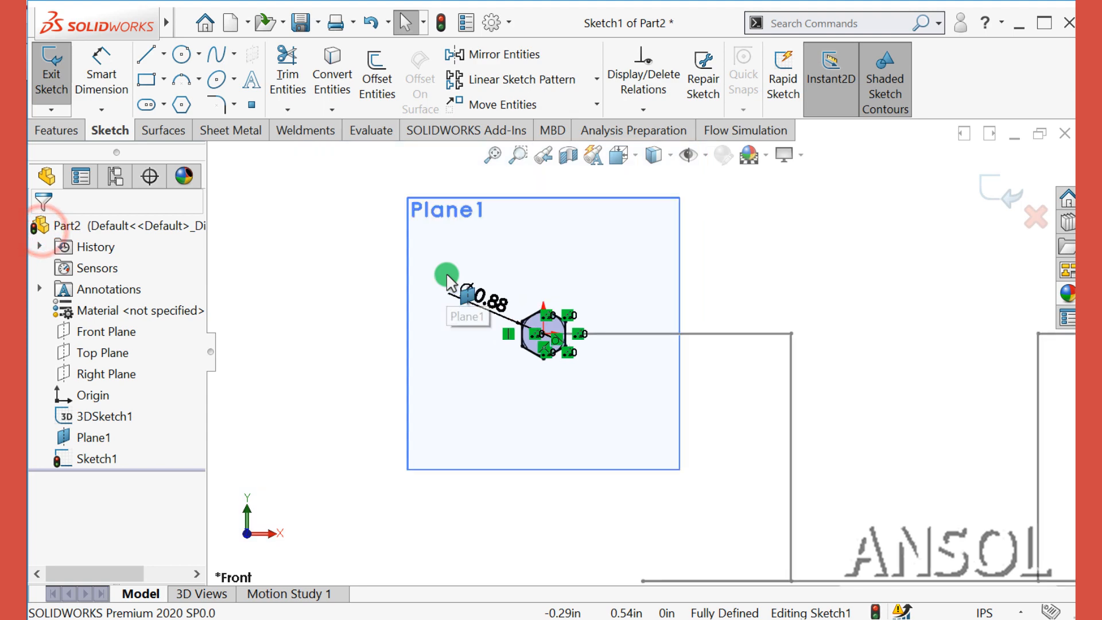
{"action": "left_click", "coordinate": [991, 190]}
{"action": "mouse_move", "coordinate": [767, 287]}
{"action": "middle_mouse_down"}
{"action": "mouse_move", "coordinate": [743, 364]}
{"action": "mouse_move", "coordinate": [754, 319]}
{"action": "middle_mouse_up"}
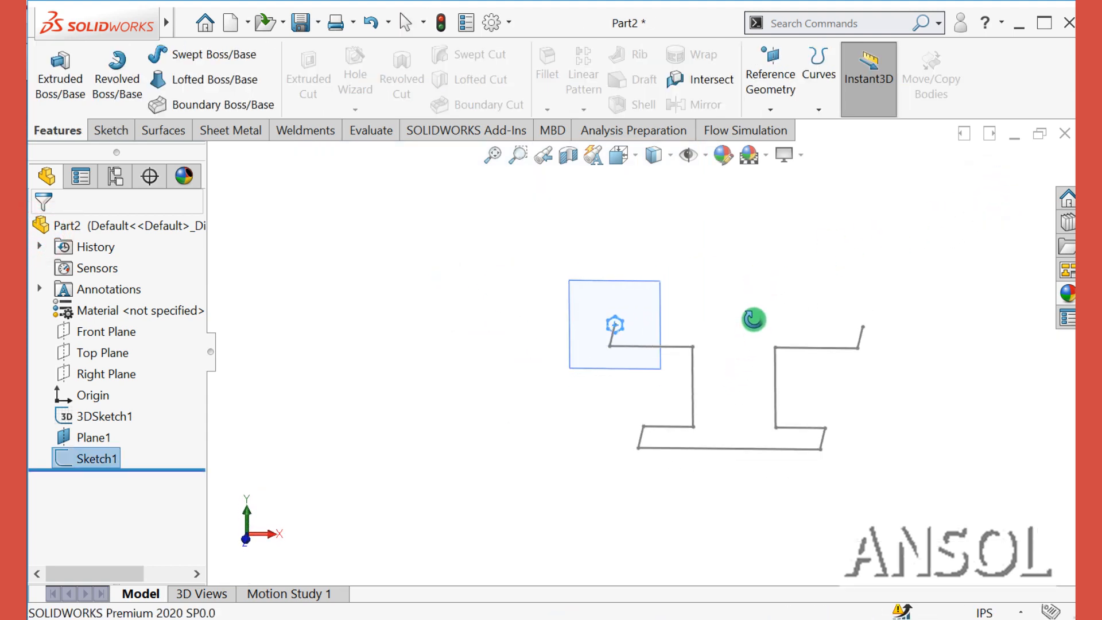
{"action": "left_click", "coordinate": [561, 413]}
{"action": "scroll", "coordinate": [715, 416], "scroll_direction": "down", "scroll_amount": 3}
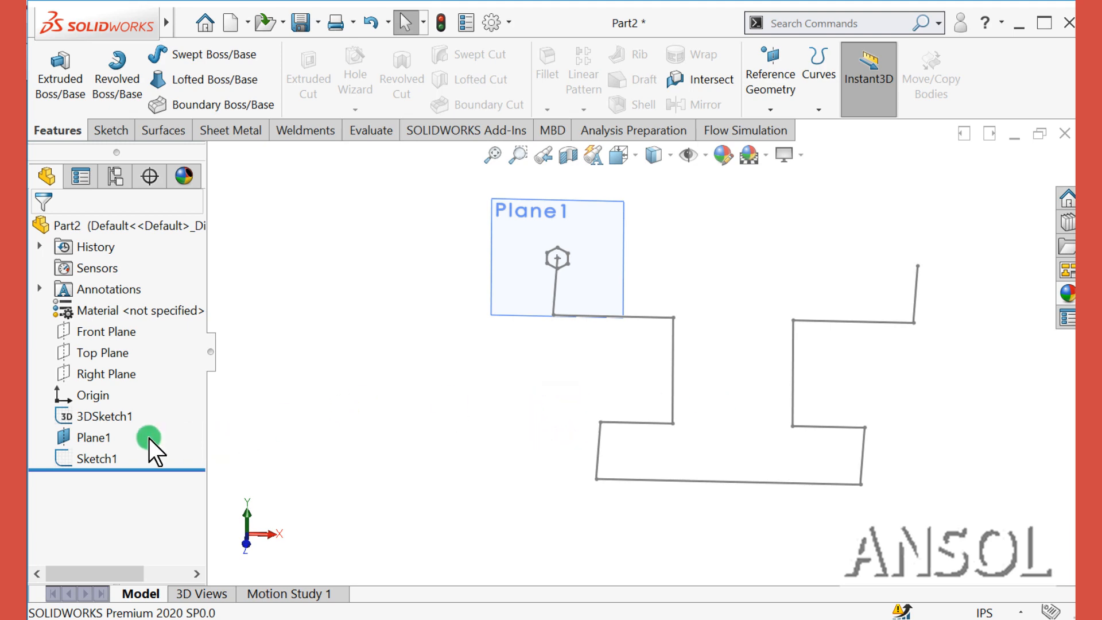
- Reopen the 3D path sketch for editing
{"action": "left_click", "coordinate": [89, 417]}
{"action": "left_click", "coordinate": [106, 366]}
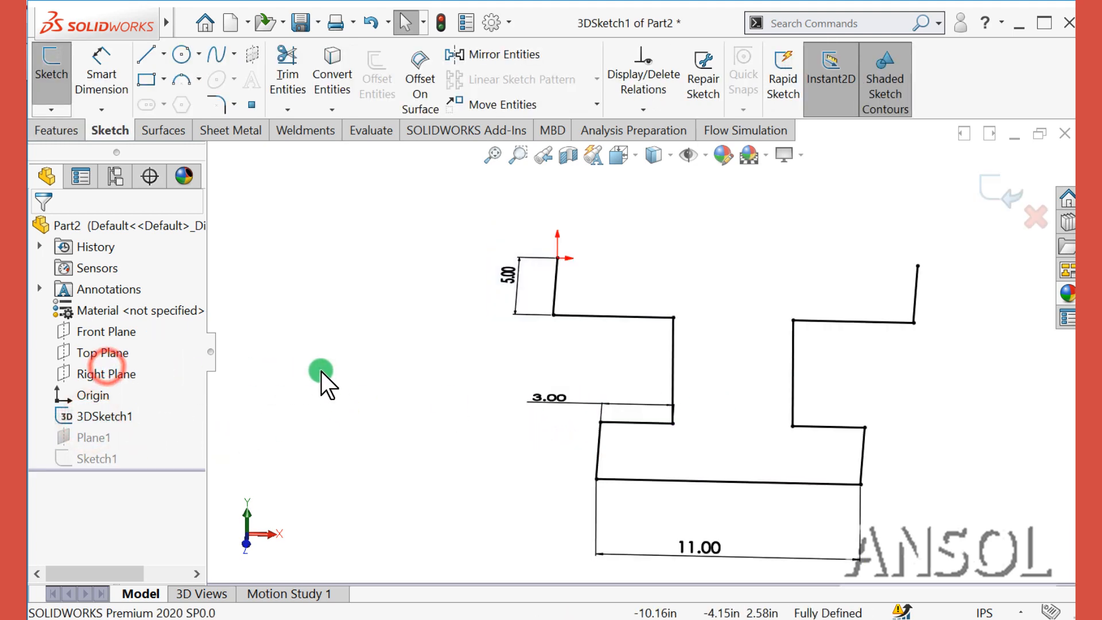
{"action": "scroll", "coordinate": [374, 379], "scroll_direction": "up", "scroll_amount": 1}
{"action": "scroll", "coordinate": [770, 460], "scroll_direction": "down", "scroll_amount": 1}
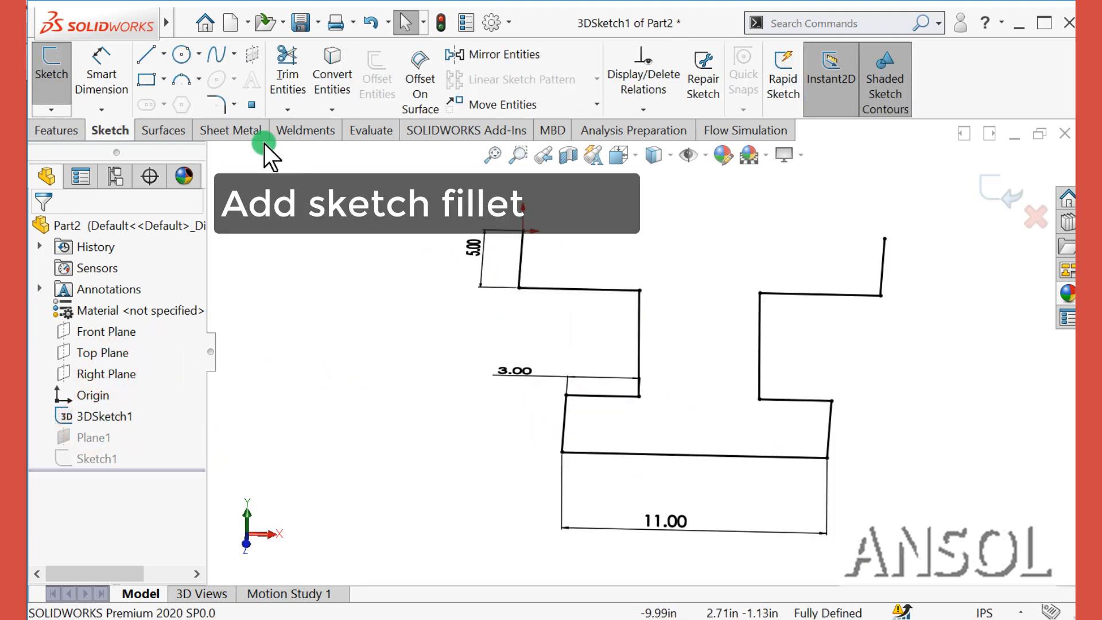
- Apply 1 in sketch fillets at both ends of the upper X line near the origin, accepting deletion of the equal-length relations
{"action": "left_click", "coordinate": [228, 104]}
{"action": "left_click", "coordinate": [131, 425]}
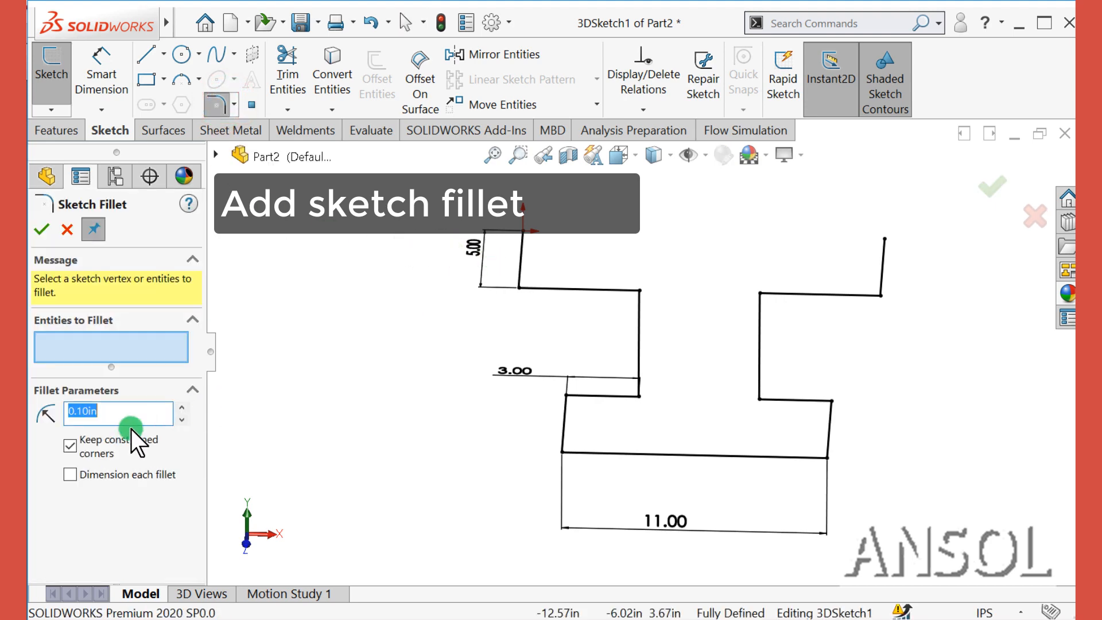
{"action": "type", "text": "1"}
{"action": "key", "text": "Return"}
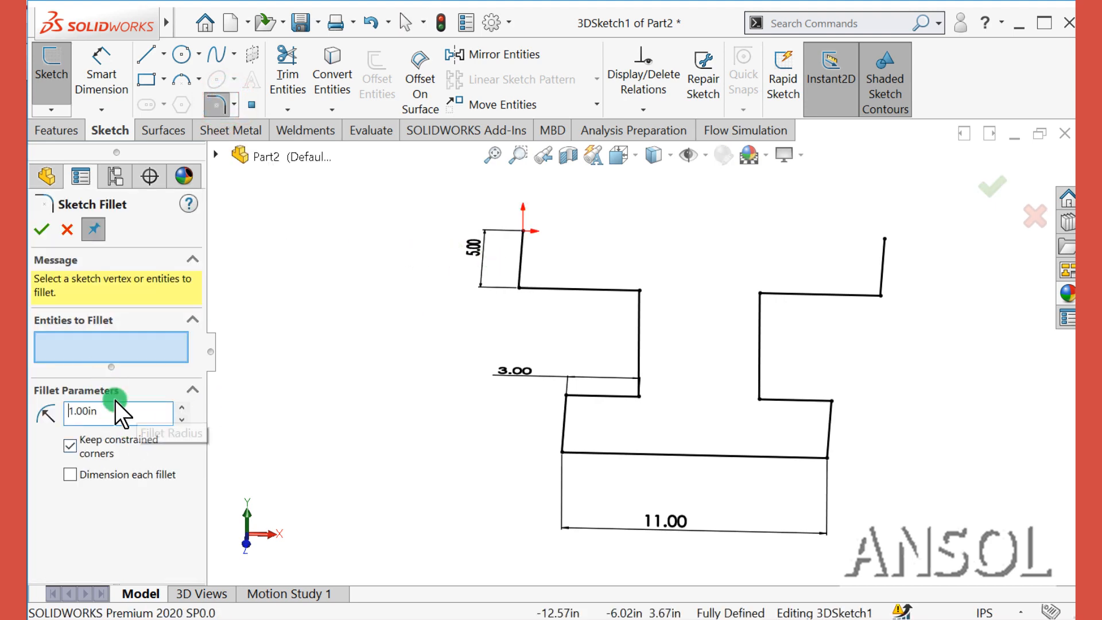
{"action": "left_click", "coordinate": [519, 269]}
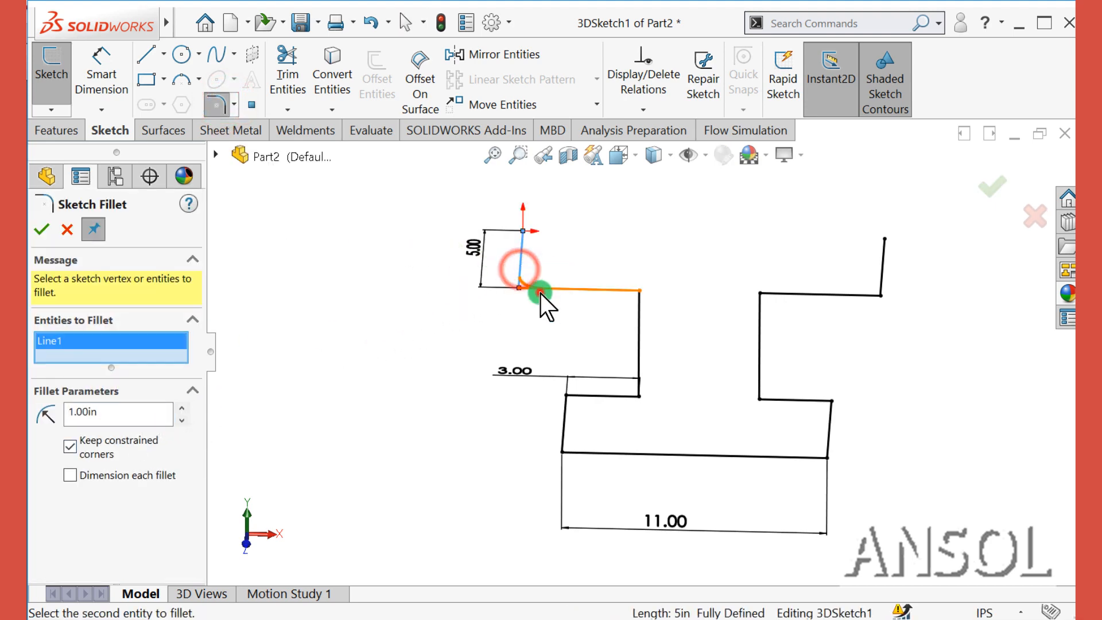
{"action": "left_click", "coordinate": [540, 292]}
{"action": "left_click", "coordinate": [592, 406]}
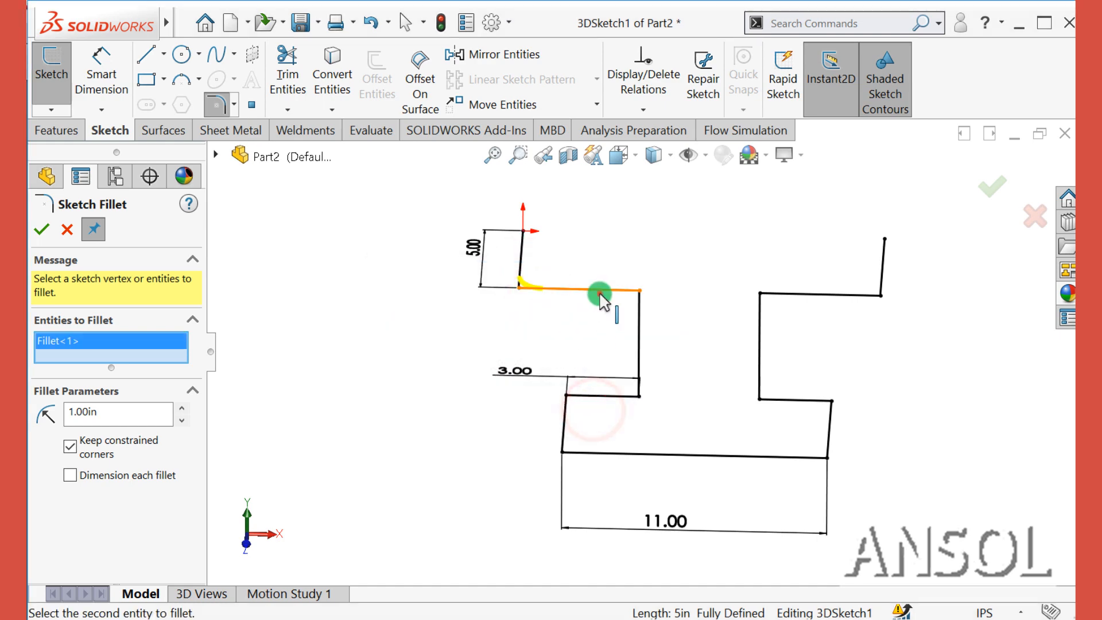
{"action": "left_click", "coordinate": [600, 296]}
{"action": "left_click", "coordinate": [640, 329]}
{"action": "left_click", "coordinate": [606, 407]}
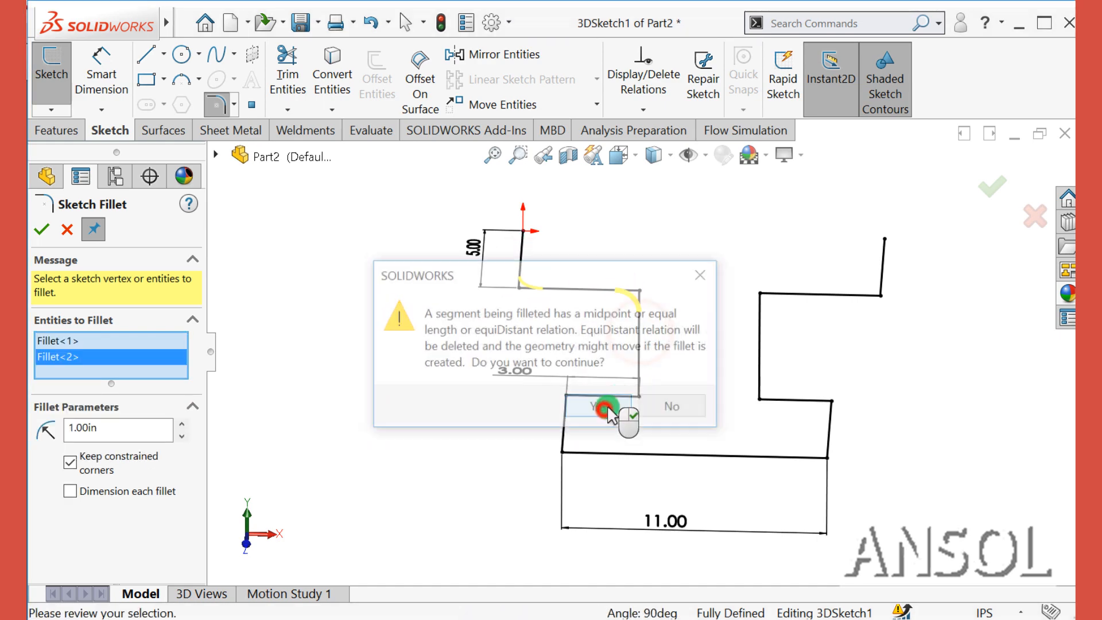
- Add 1 in sketch fillets at the three remaining corners of the path's left half, down to the 11 in line, accepting the relation deletions
{"action": "left_click", "coordinate": [637, 359]}
{"action": "left_click", "coordinate": [600, 396]}
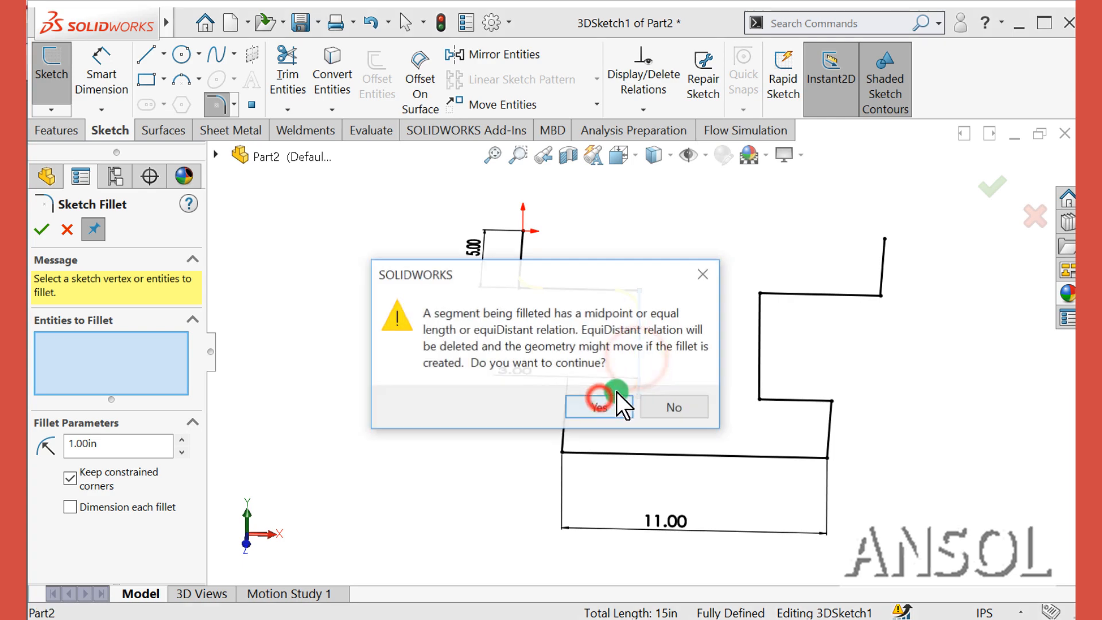
{"action": "left_click", "coordinate": [587, 407]}
{"action": "left_click", "coordinate": [584, 396]}
{"action": "left_click", "coordinate": [566, 414]}
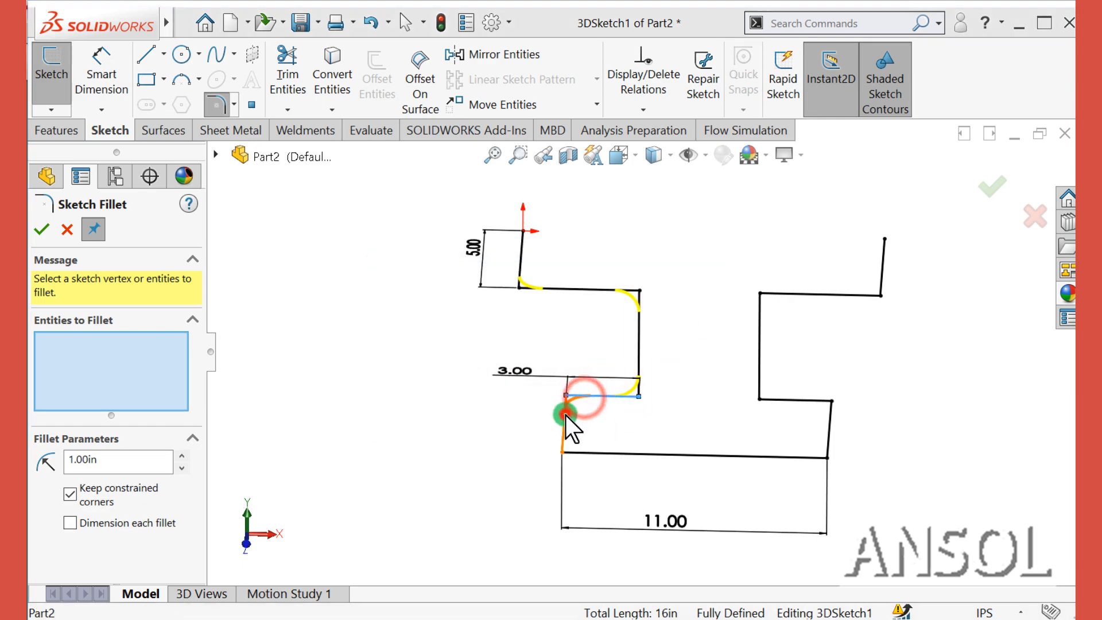
{"action": "left_click", "coordinate": [577, 415]}
{"action": "left_click", "coordinate": [562, 435]}
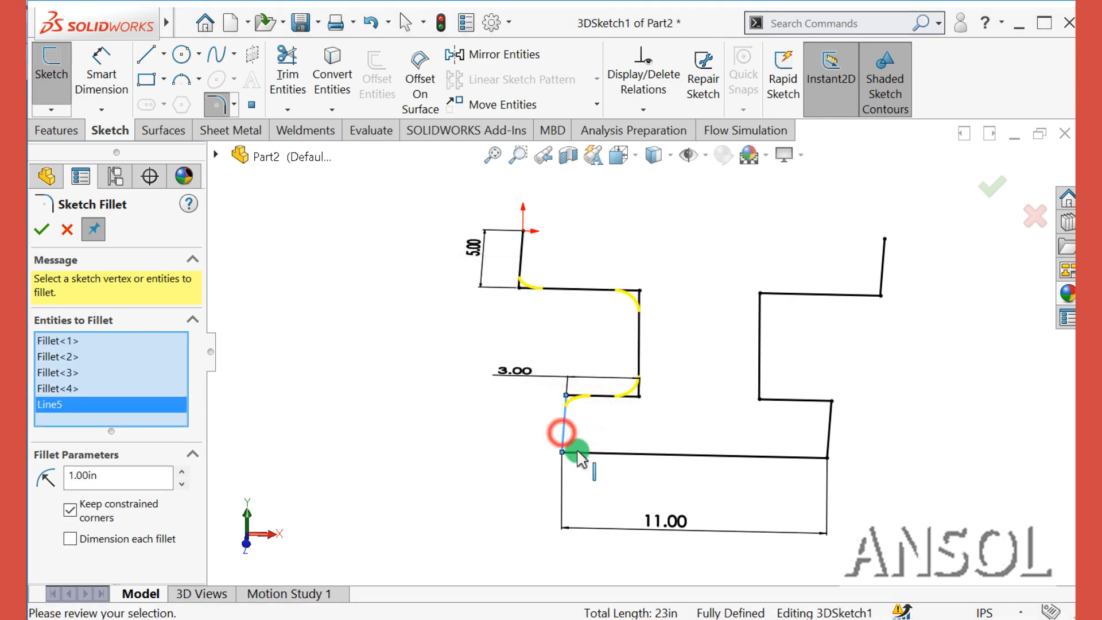
{"action": "left_click", "coordinate": [574, 453]}
{"action": "left_click", "coordinate": [584, 411]}
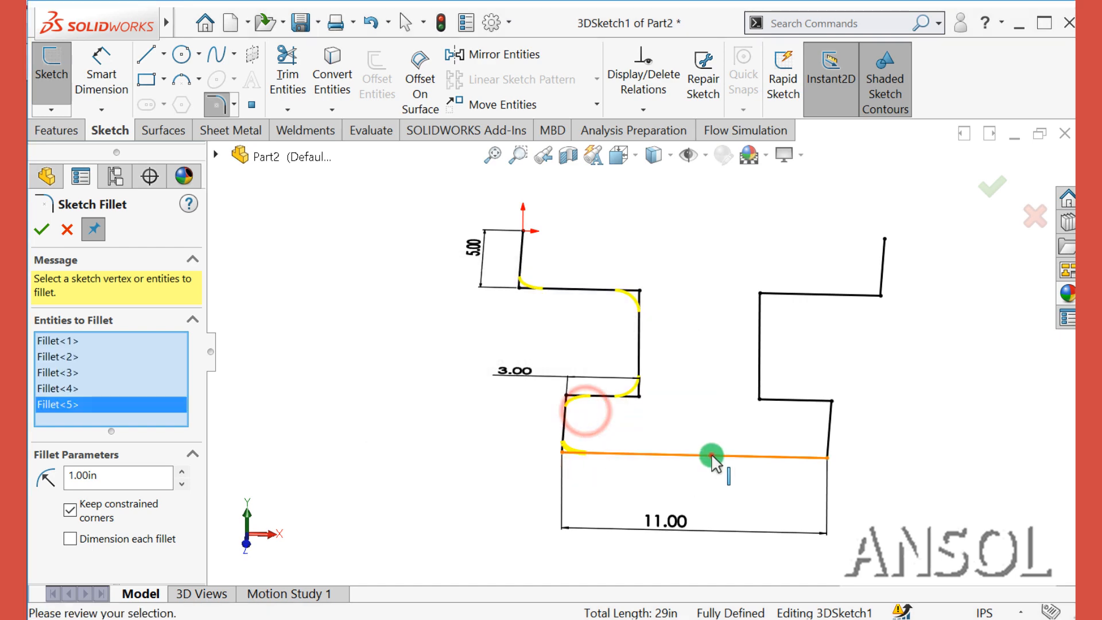
- Add 1 in sketch fillets at the three lower corners of the path's right half, accepting the relation deletions
{"action": "left_click", "coordinate": [712, 457]}
{"action": "left_click", "coordinate": [594, 404]}
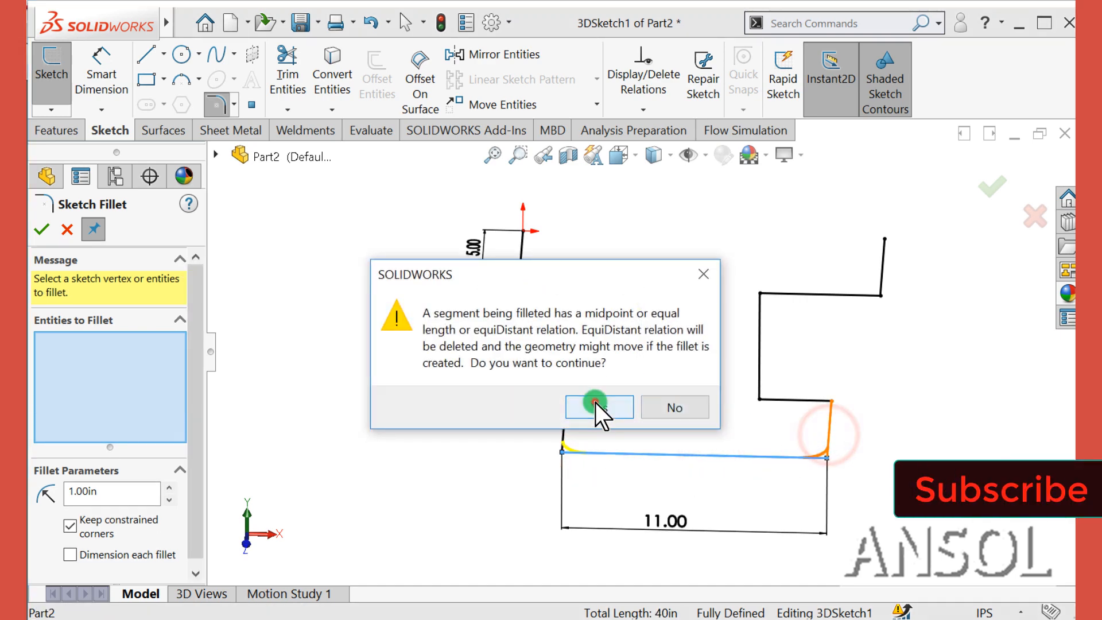
{"action": "left_click", "coordinate": [827, 413]}
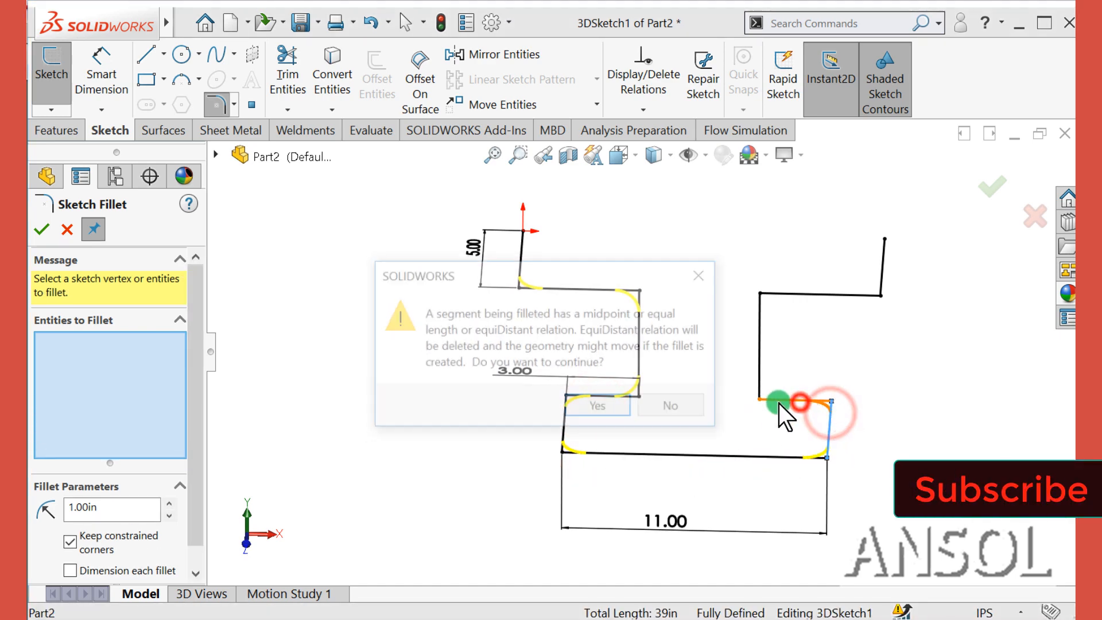
{"action": "left_click", "coordinate": [618, 407]}
{"action": "left_click", "coordinate": [778, 400]}
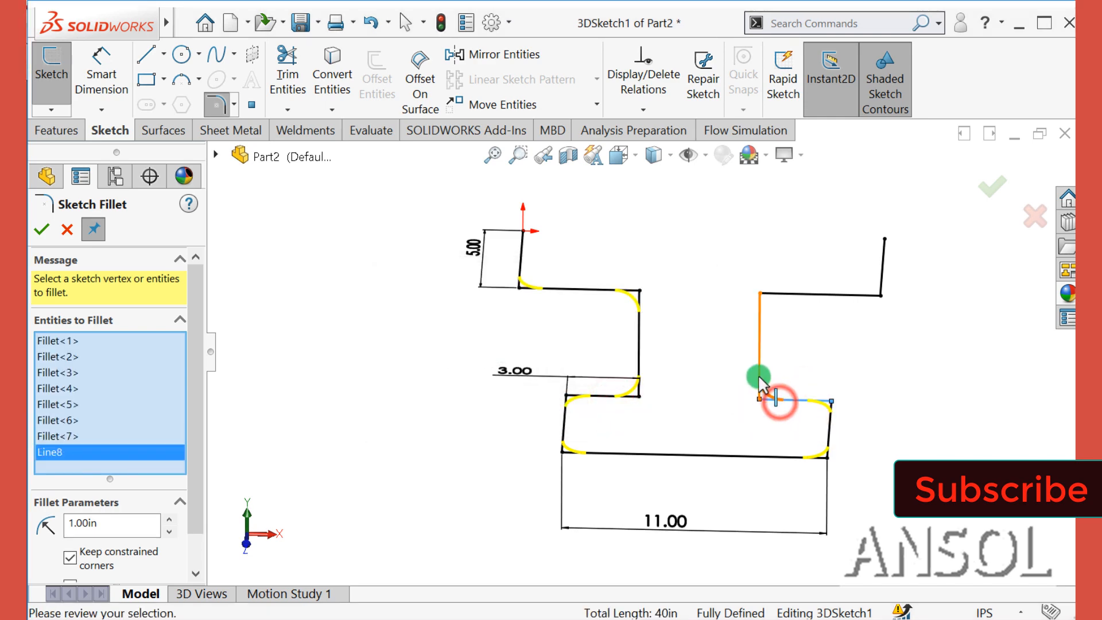
{"action": "left_click", "coordinate": [612, 407]}
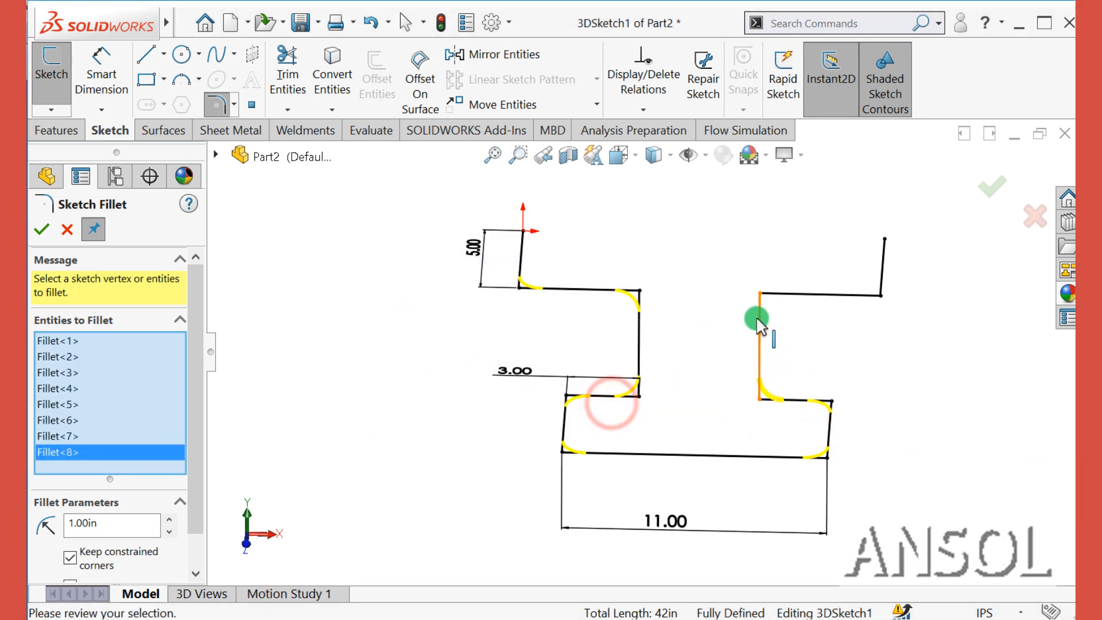
- Fillet the last two upper corners of the path's right half at 1 in, accepting the relation deletions, and exit the 3D sketch
{"action": "left_click", "coordinate": [758, 319]}
{"action": "left_click", "coordinate": [785, 295]}
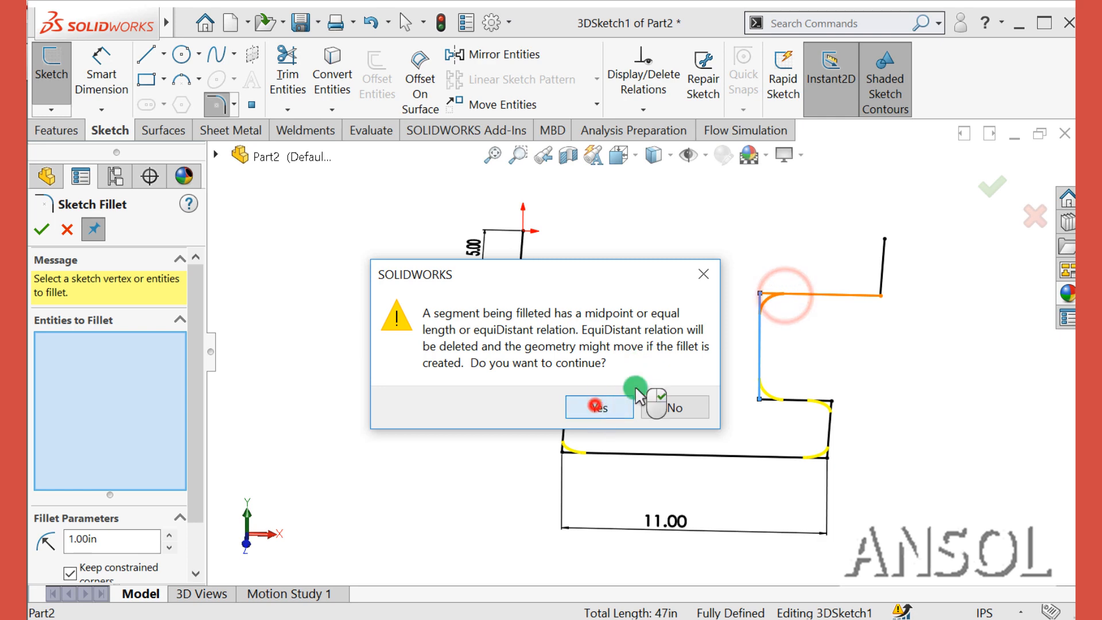
{"action": "left_click", "coordinate": [597, 406]}
{"action": "left_click", "coordinate": [882, 266]}
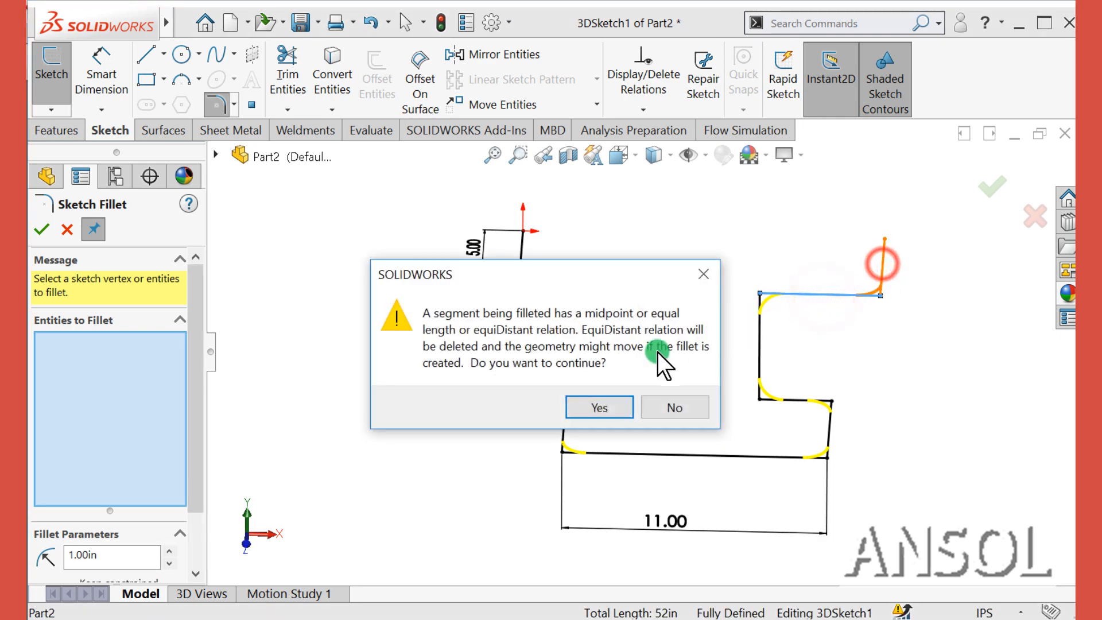
{"action": "left_click", "coordinate": [597, 407]}
{"action": "left_click", "coordinate": [37, 228]}
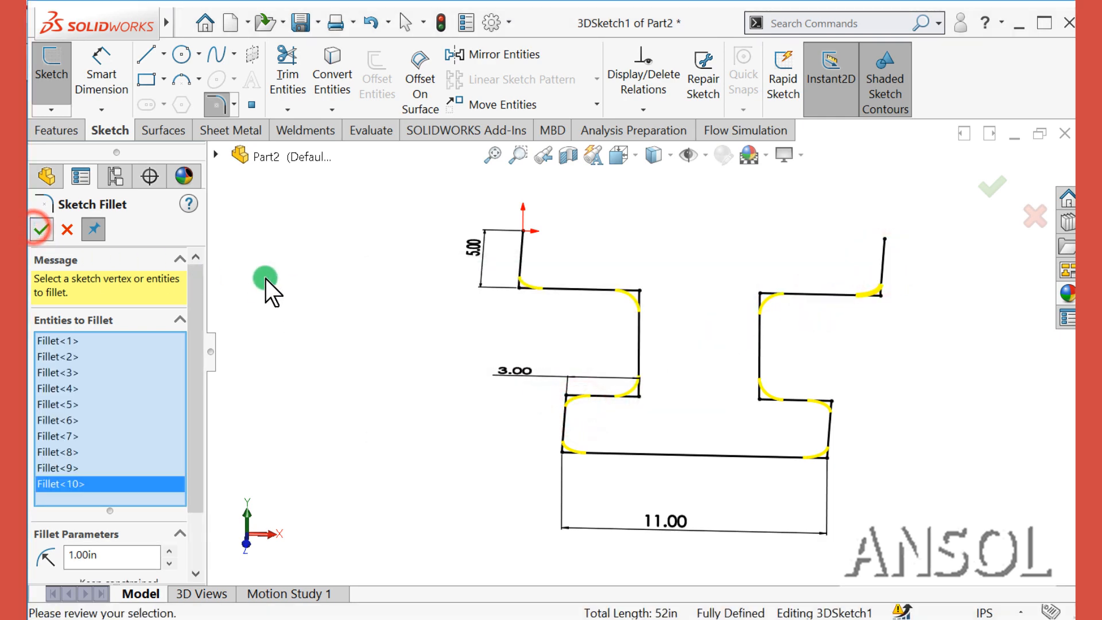
{"action": "left_click", "coordinate": [39, 229]}
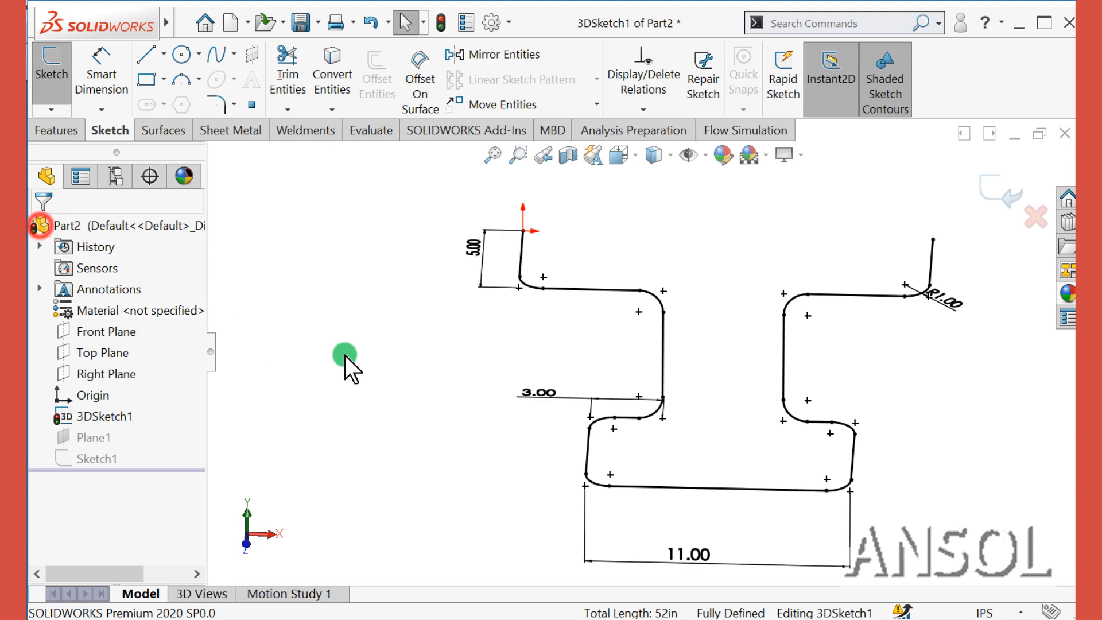
{"action": "left_click", "coordinate": [995, 195]}
- Hide the reference planes so that only the path and hexagon sketches are displayed
{"action": "mouse_move", "coordinate": [593, 374]}
{"action": "middle_mouse_down"}
{"action": "mouse_move", "coordinate": [598, 398]}
{"action": "mouse_move", "coordinate": [563, 339]}
{"action": "mouse_move", "coordinate": [511, 371]}
{"action": "mouse_move", "coordinate": [519, 367]}
{"action": "middle_mouse_up"}
{"action": "left_click", "coordinate": [697, 180]}
{"action": "left_click", "coordinate": [688, 154]}
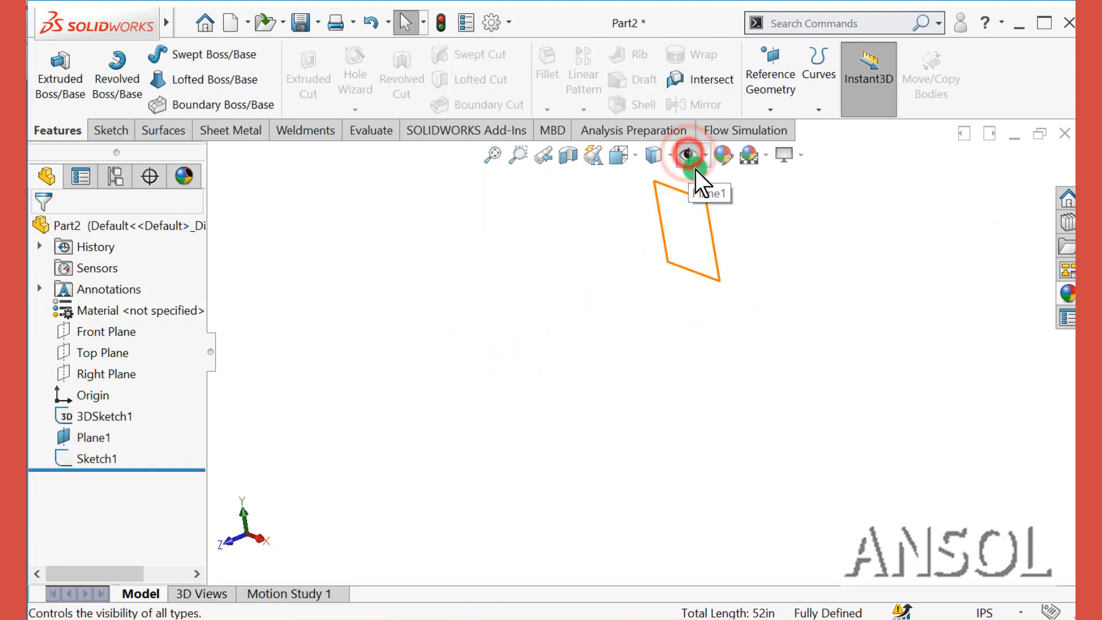
{"action": "left_click", "coordinate": [683, 153]}
{"action": "left_click", "coordinate": [706, 154]}
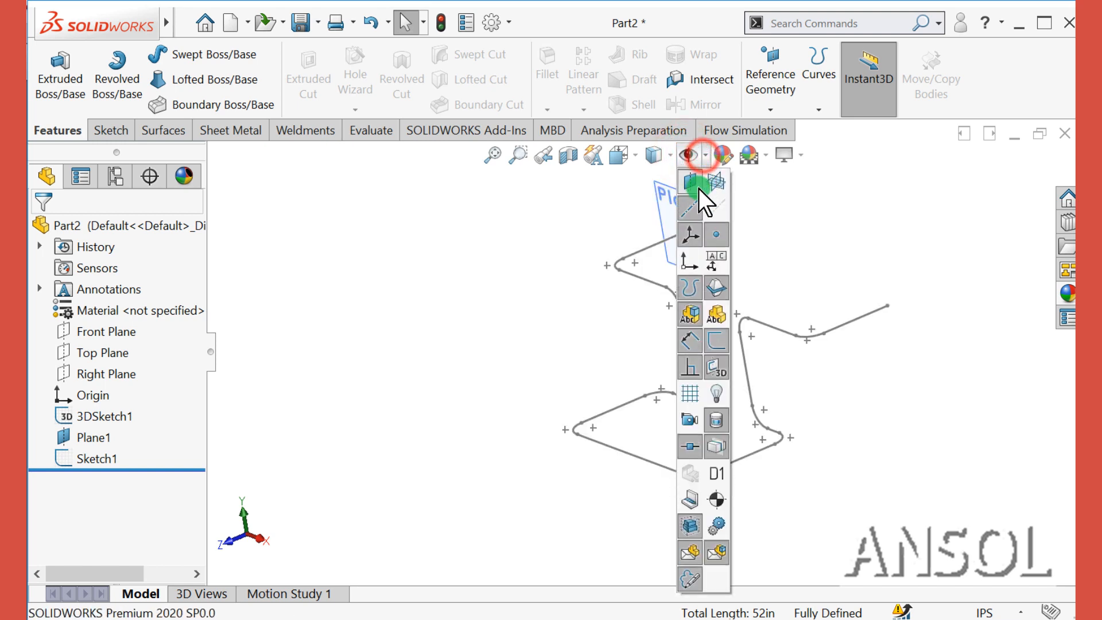
{"action": "left_click", "coordinate": [686, 181]}
{"action": "left_click", "coordinate": [532, 268]}
- Create a swept boss with the hexagon sketch as profile and the filleted 3D sketch as path
{"action": "scroll", "coordinate": [509, 370], "scroll_direction": "up", "scroll_amount": 2}
{"action": "mouse_move", "coordinate": [509, 370]}
{"action": "middle_mouse_down"}
{"action": "mouse_move", "coordinate": [677, 369]}
{"action": "mouse_move", "coordinate": [630, 359]}
{"action": "mouse_move", "coordinate": [597, 406]}
{"action": "mouse_move", "coordinate": [716, 358]}
{"action": "mouse_move", "coordinate": [725, 312]}
{"action": "mouse_move", "coordinate": [710, 306]}
{"action": "middle_mouse_up"}
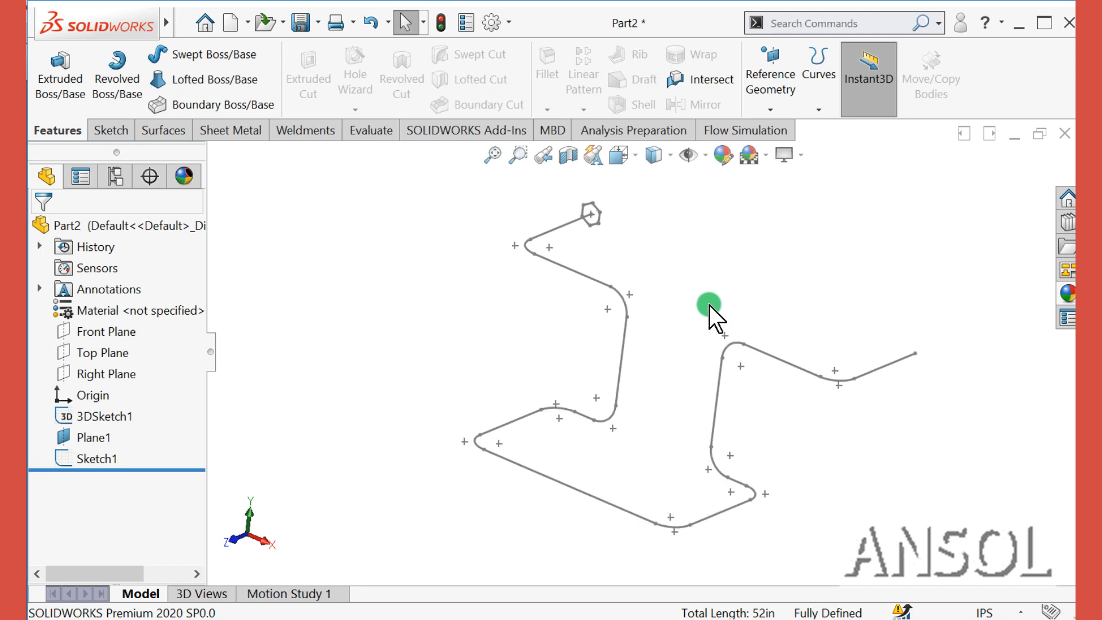
{"action": "left_click", "coordinate": [183, 51]}
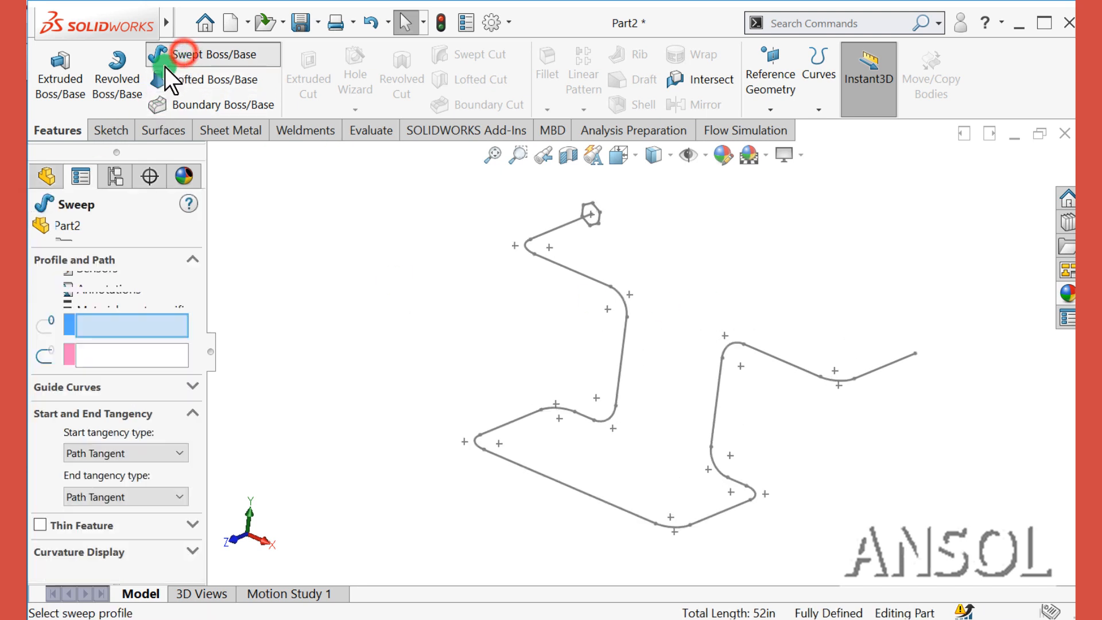
{"action": "left_click", "coordinate": [597, 220]}
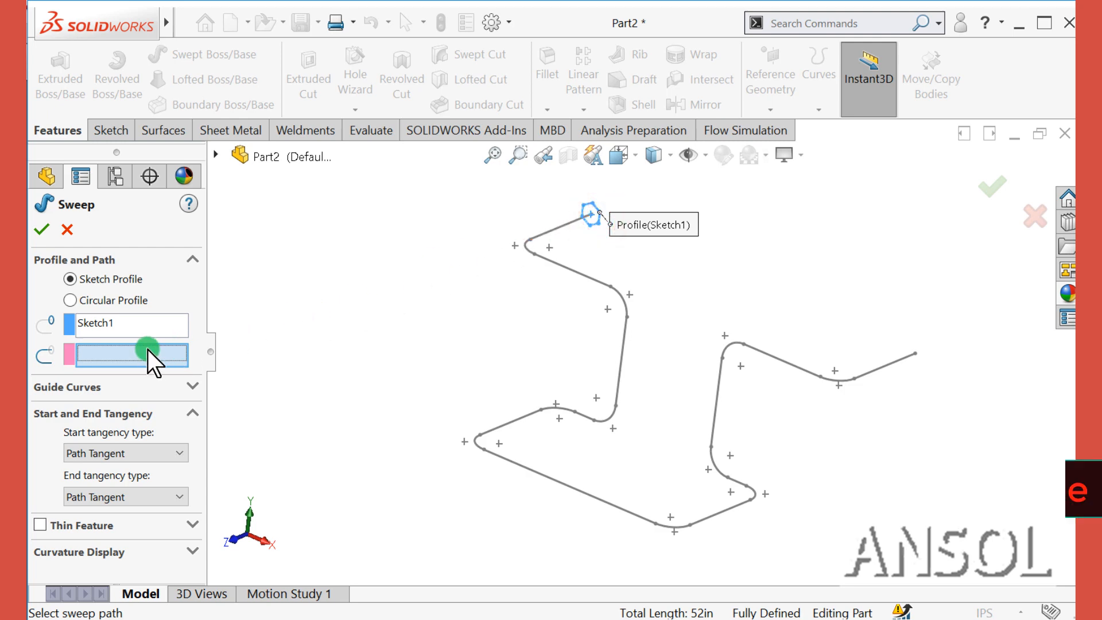
{"action": "left_click", "coordinate": [576, 274]}
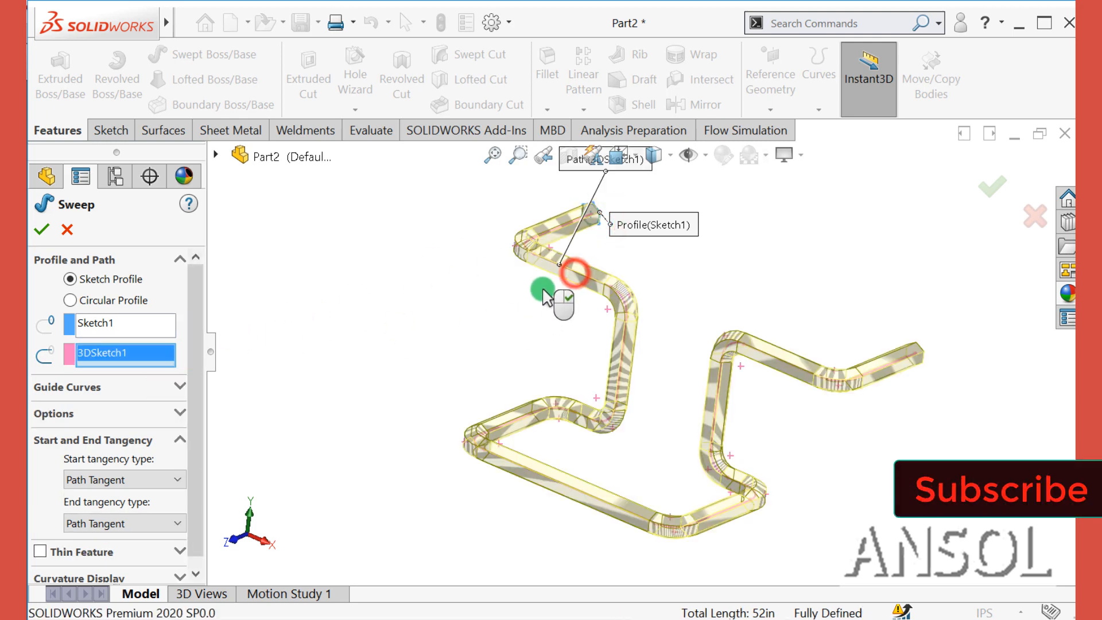
{"action": "mouse_move", "coordinate": [446, 344]}
{"action": "middle_mouse_down"}
{"action": "mouse_move", "coordinate": [463, 312]}
{"action": "mouse_move", "coordinate": [449, 345]}
{"action": "middle_mouse_up"}
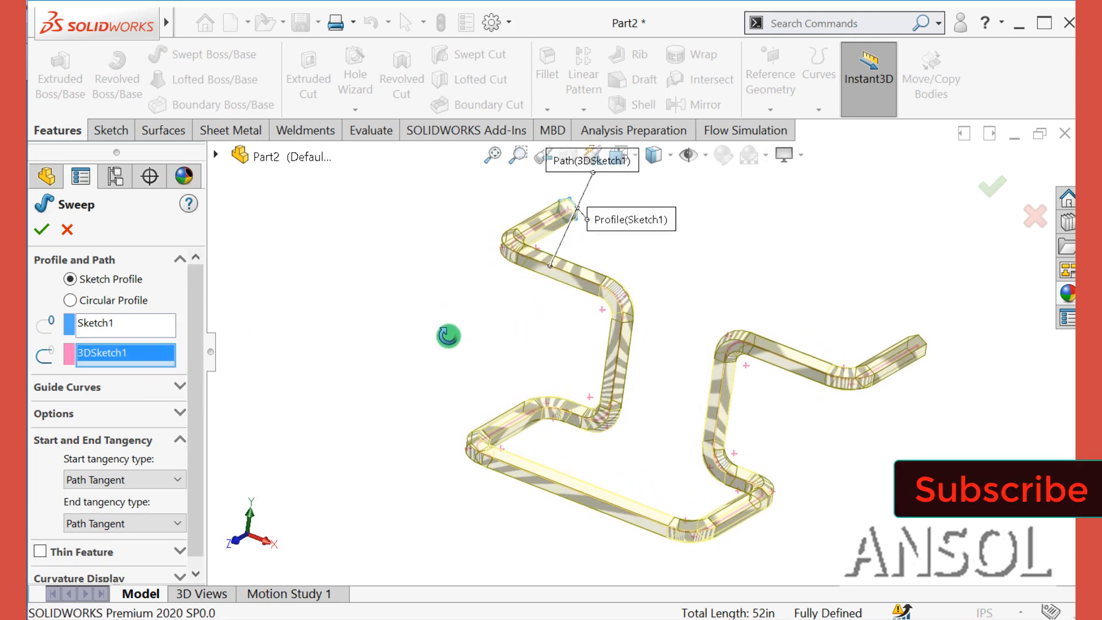
{"action": "left_click", "coordinate": [41, 230]}
{"action": "left_click", "coordinate": [385, 324]}
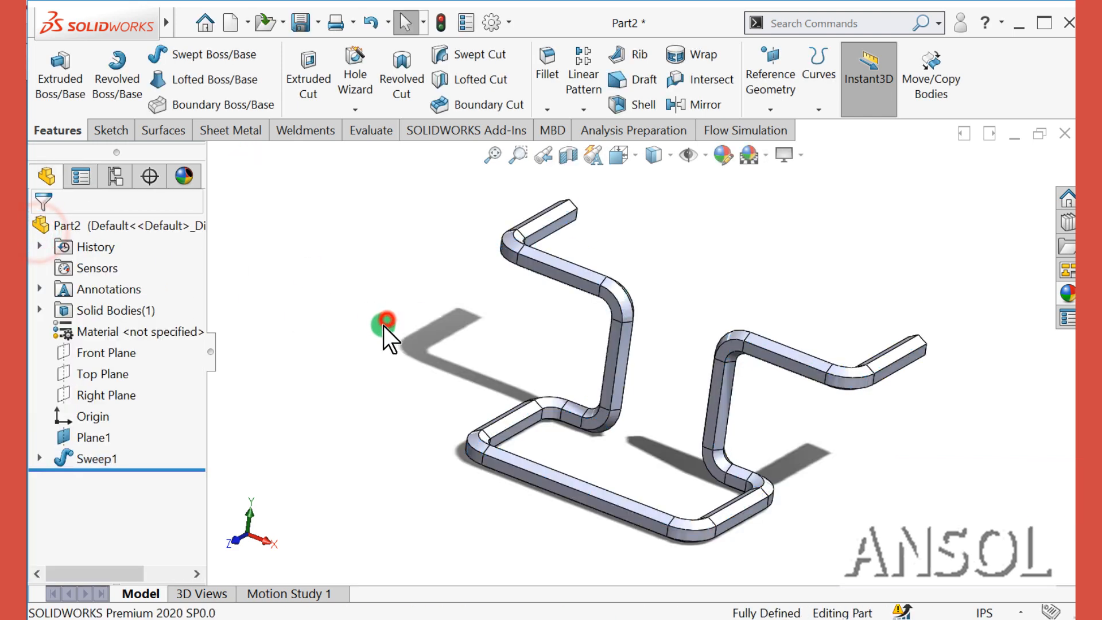
{"action": "middle_click_drag", "start_coordinate": [409, 431], "coordinate": [664, 374]}
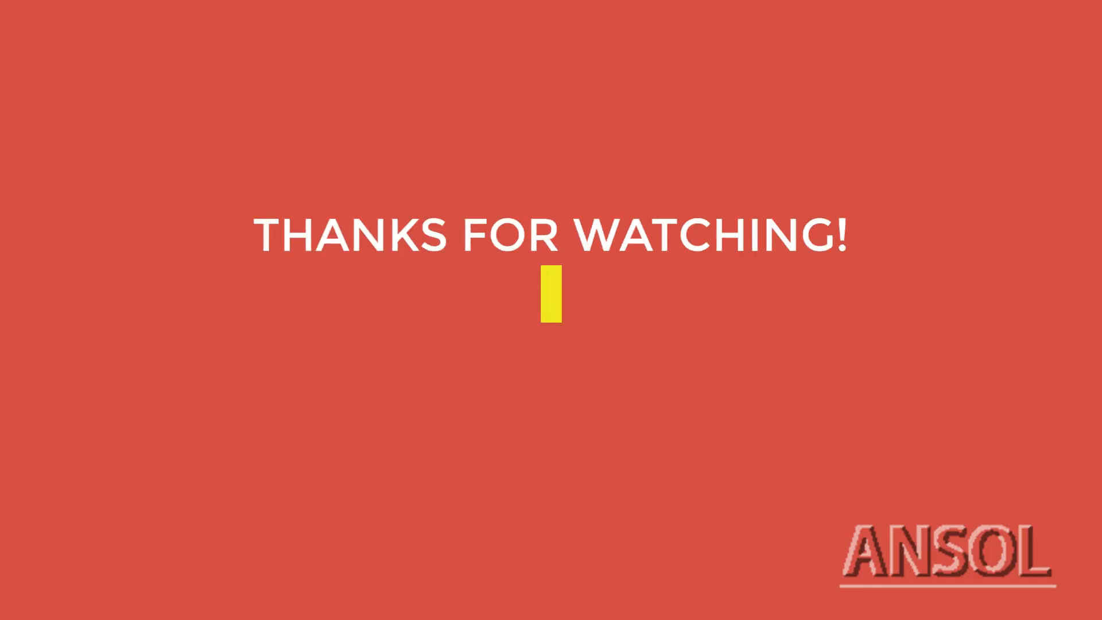